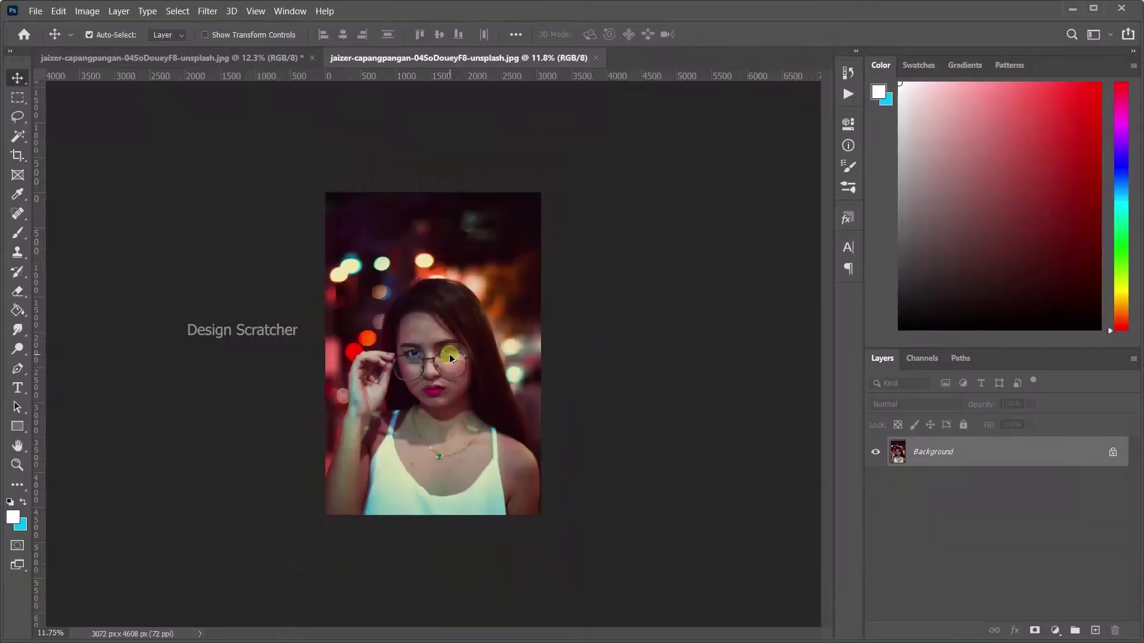
Show the night-street portrait JPG open as a single Background layer.
scroll(449, 355, up, 3)
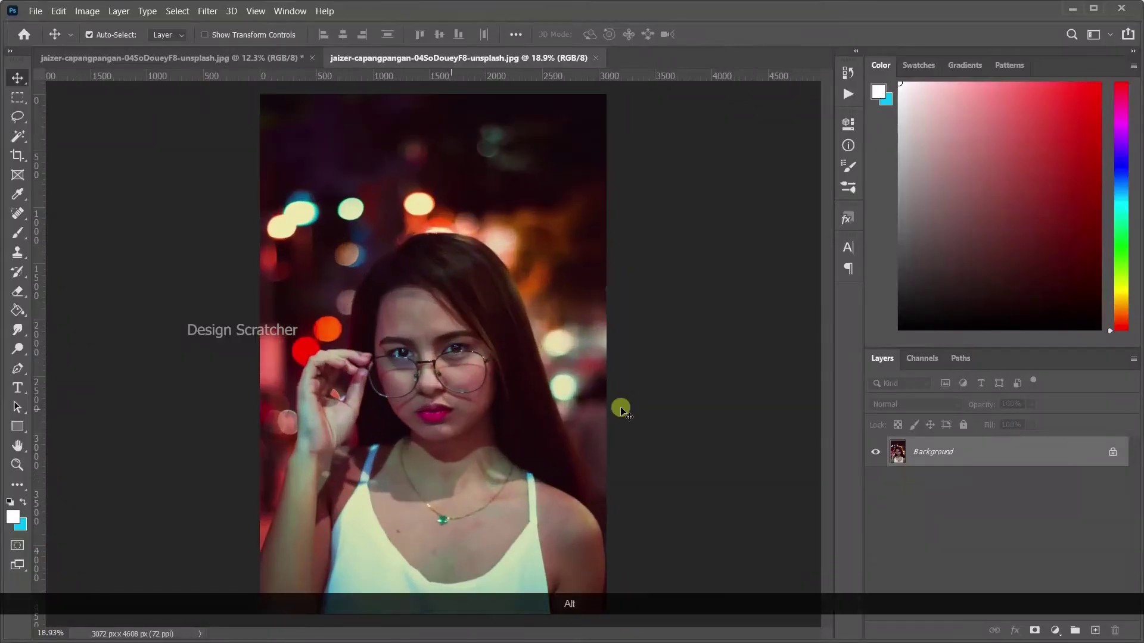
Duplicate the Background into Layer 1 and zoom in on the eyes.
key(ctrl+j)
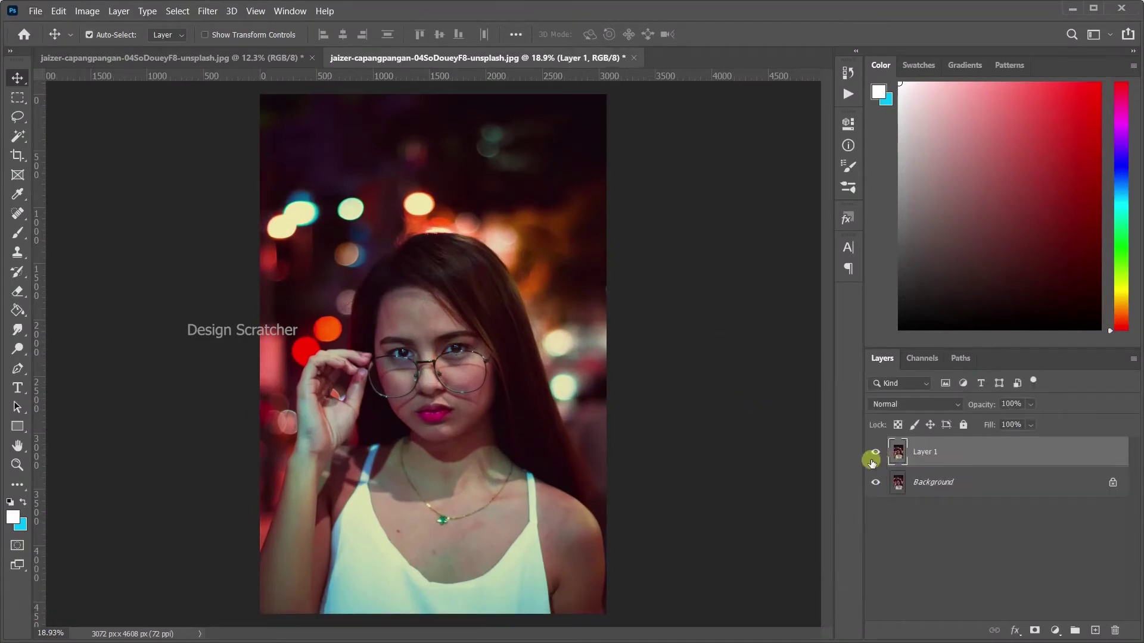
scroll(421, 401, down, 2)
scroll(421, 400, up, 3)
scroll(423, 402, up, 2)
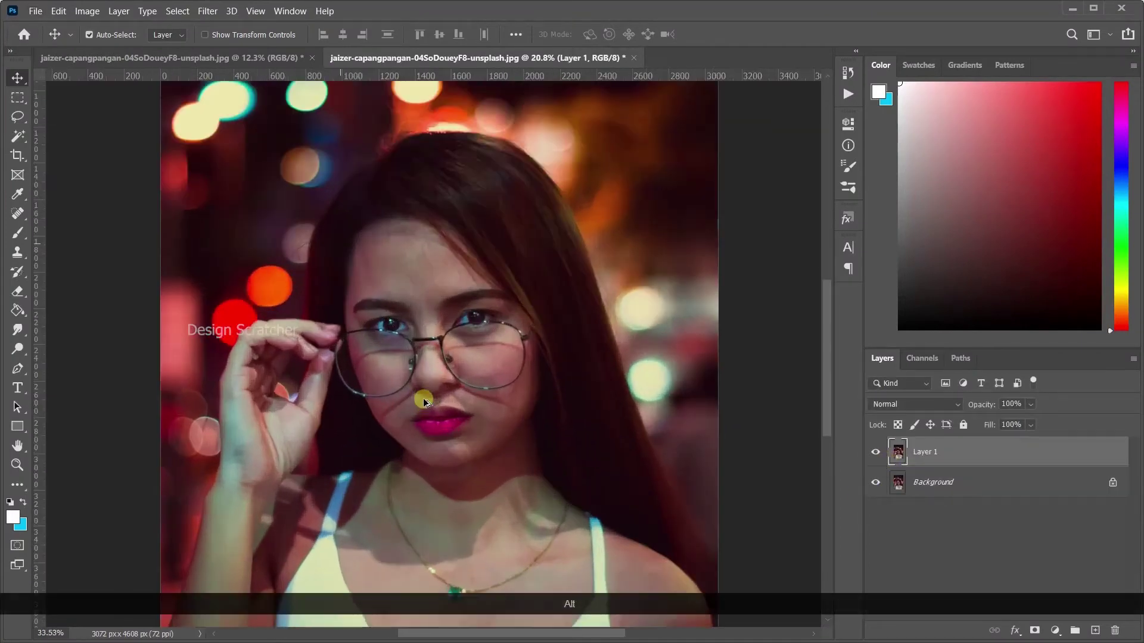
scroll(424, 402, up, 1)
scroll(97, 414, up, 1)
Trace a Pen-tool path around the white of the left eye.
click(17, 368)
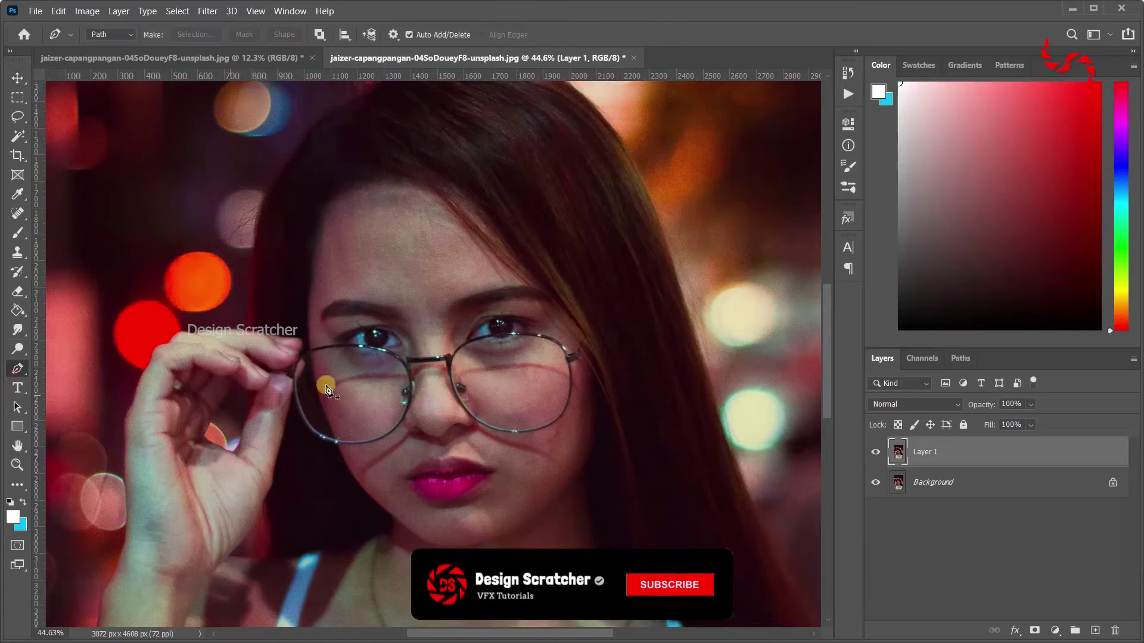
scroll(327, 388, up, 1)
scroll(322, 384, up, 1)
scroll(310, 376, up, 2)
scroll(302, 371, up, 1)
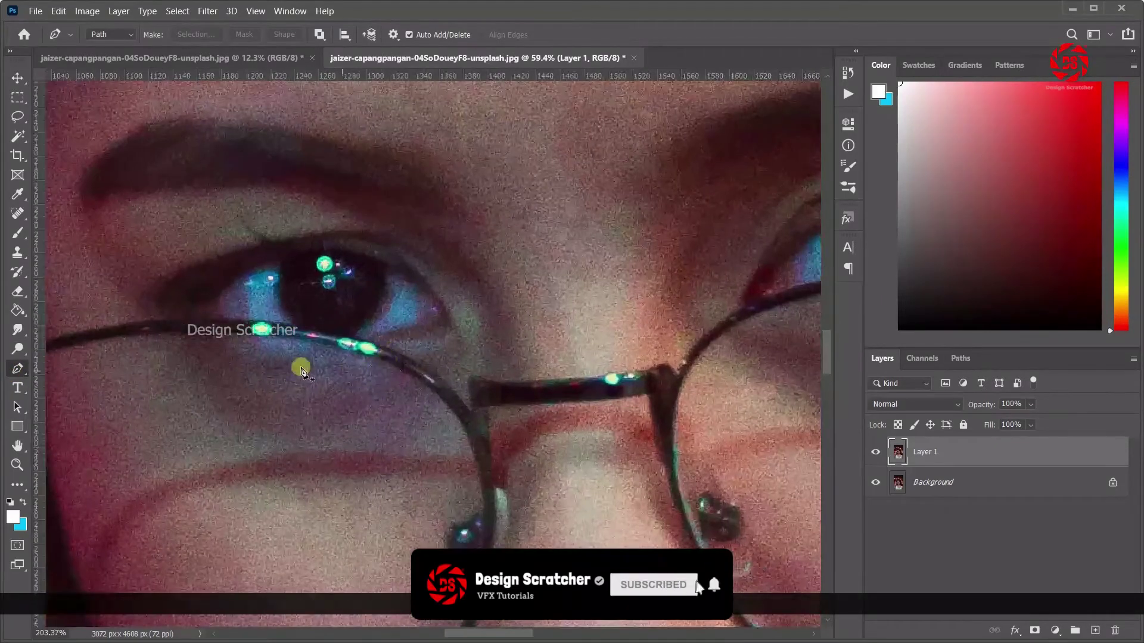
click(230, 337)
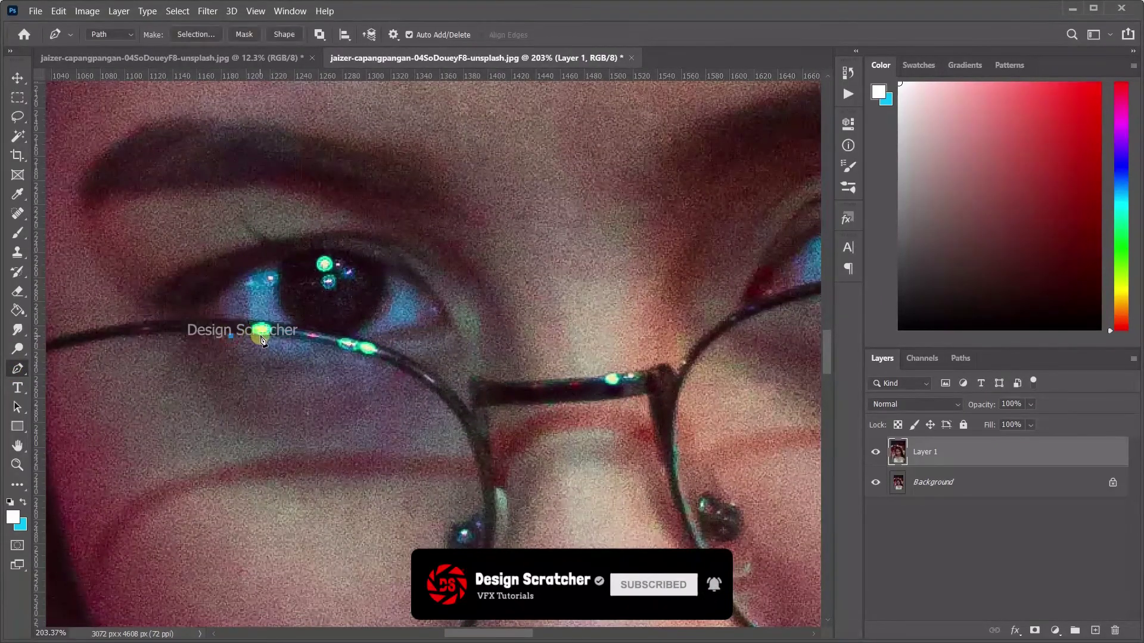
click(302, 342)
click(340, 354)
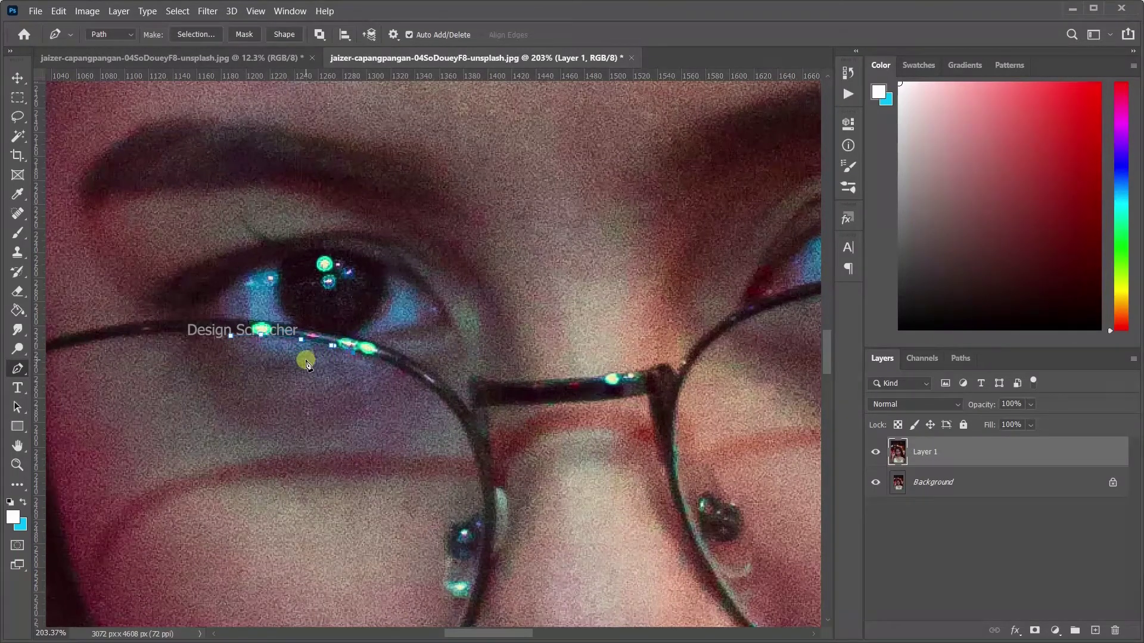
mouse_move(349, 358)
mouse_down()
mouse_move(262, 361)
mouse_move(232, 346)
mouse_up()
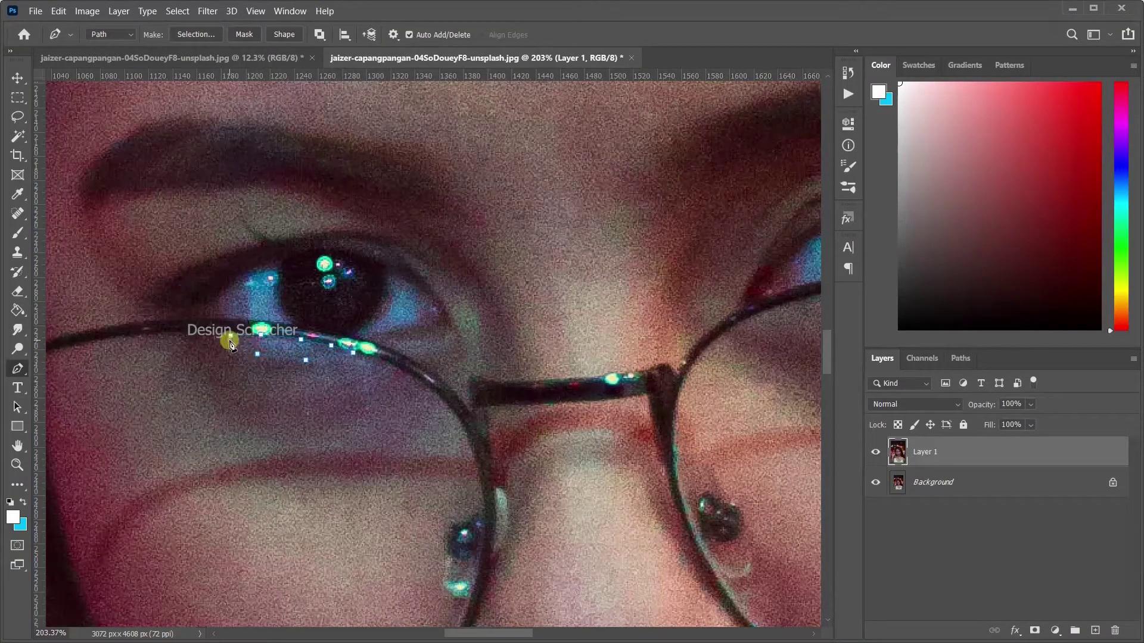
click(225, 314)
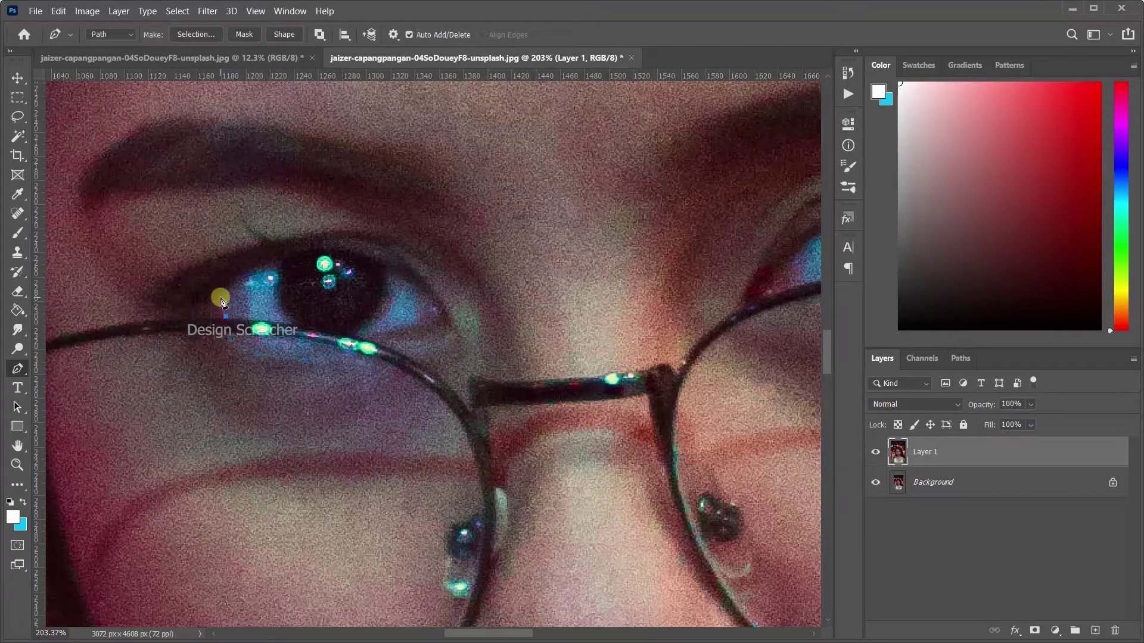
mouse_move(221, 299)
mouse_down()
mouse_move(272, 274)
mouse_move(279, 303)
mouse_up()
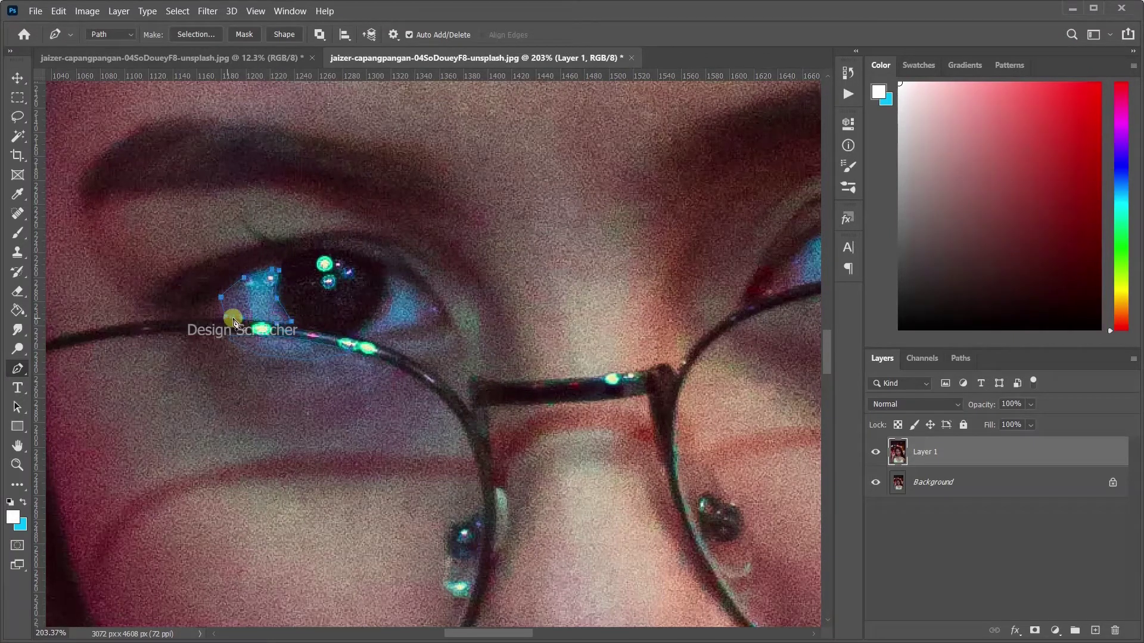
Outline the left eye's white to the right of the iris.
click(353, 332)
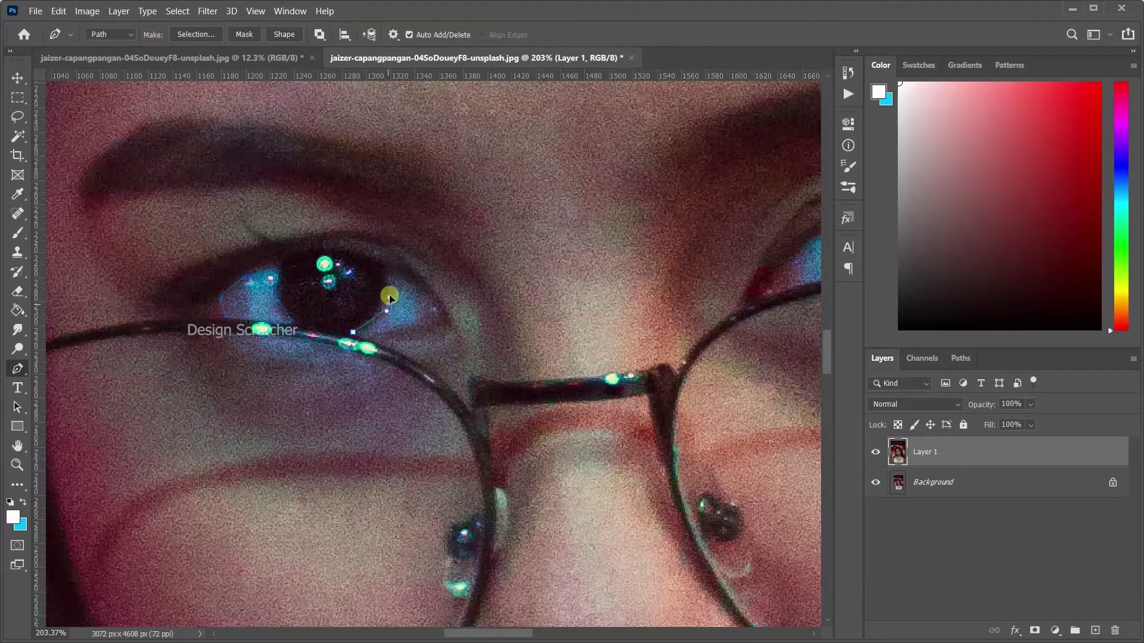
click(387, 277)
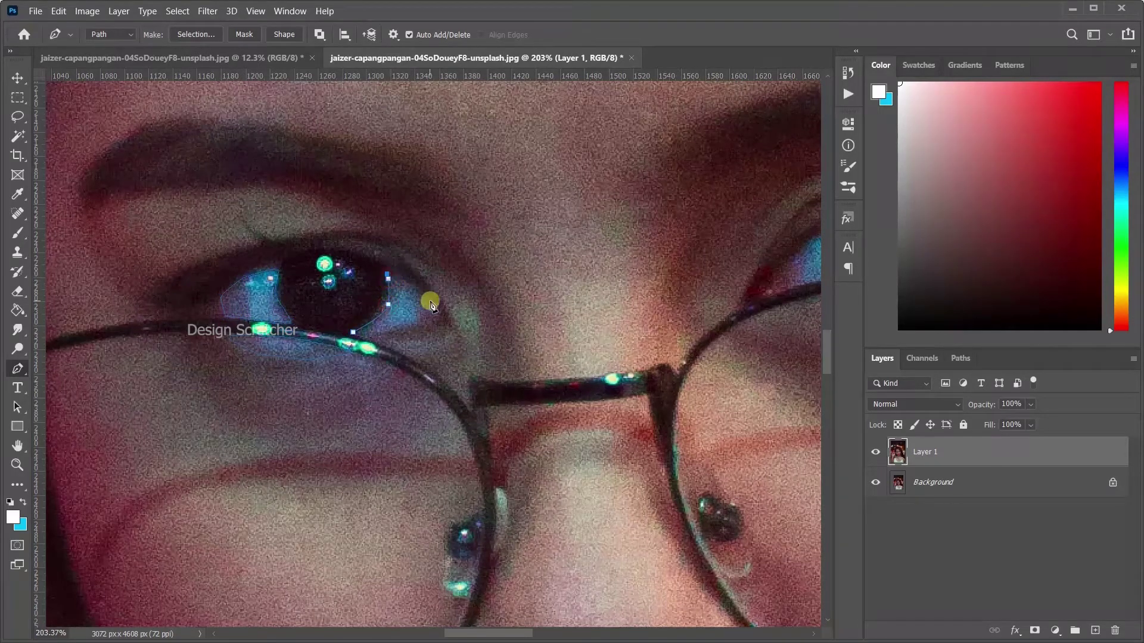
click(437, 317)
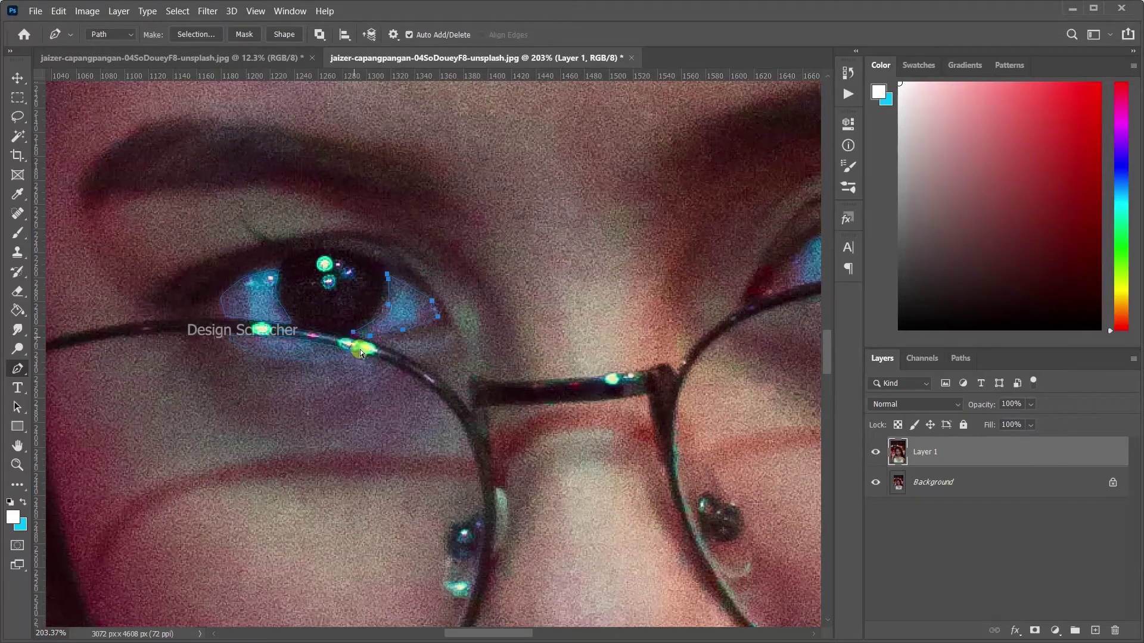
scroll(378, 377, right, 5)
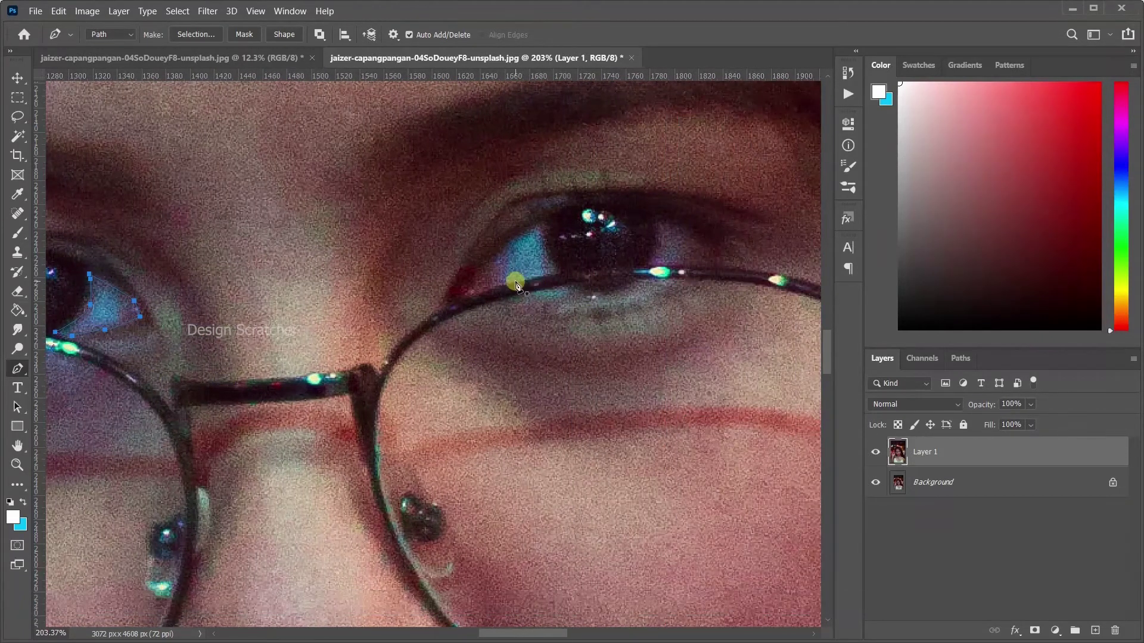
Outline the right eye's white beside the iris and along the lower eyelid.
click(486, 290)
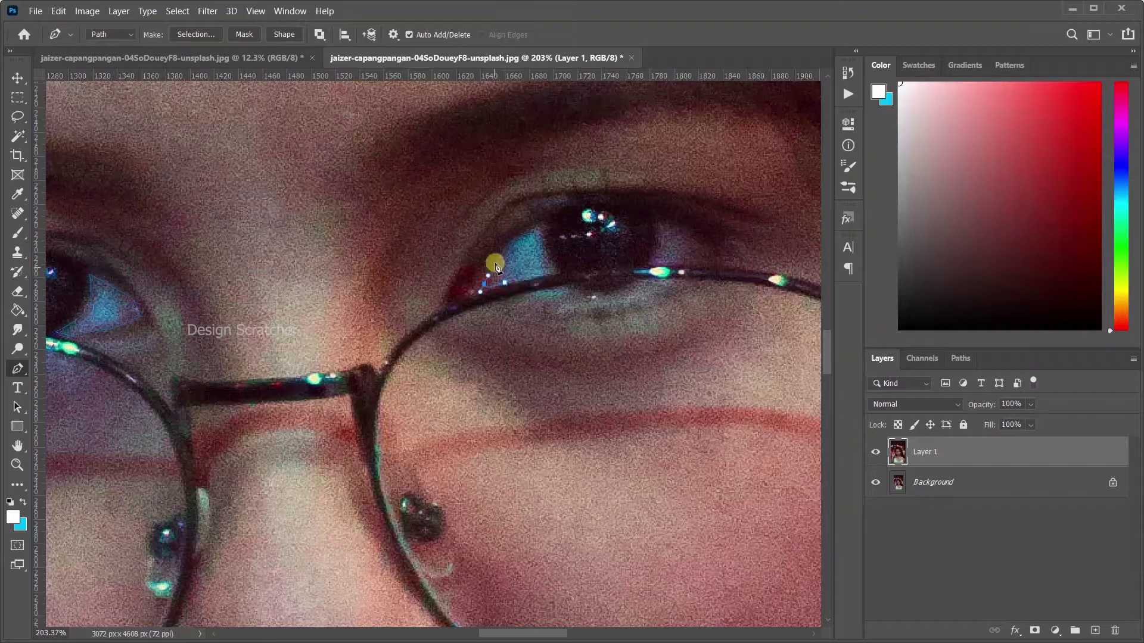
click(496, 260)
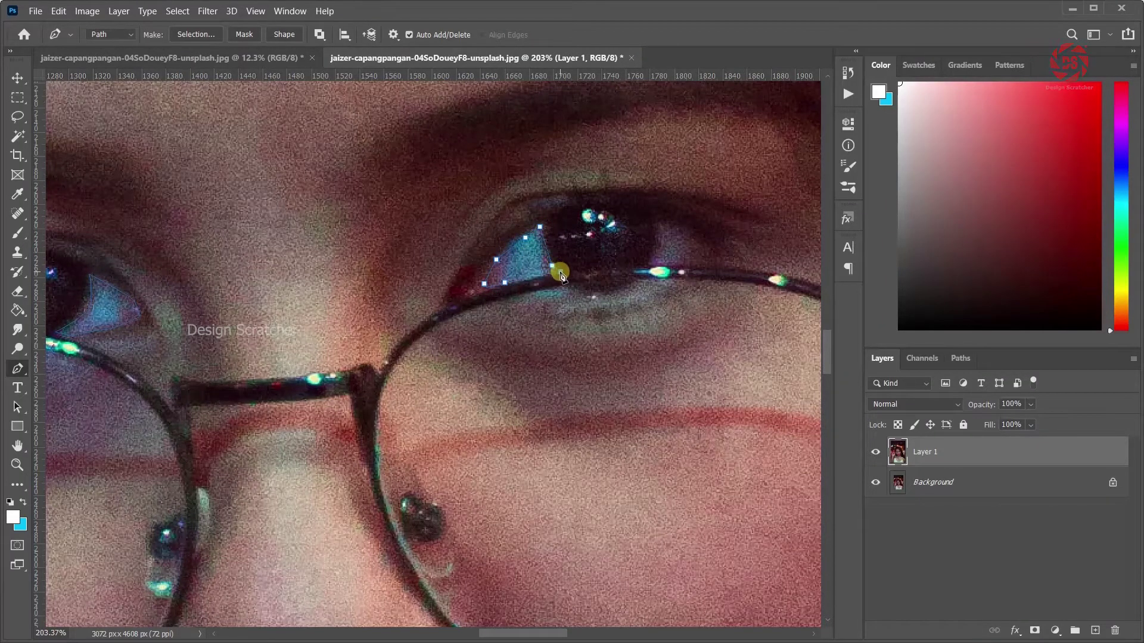
click(503, 283)
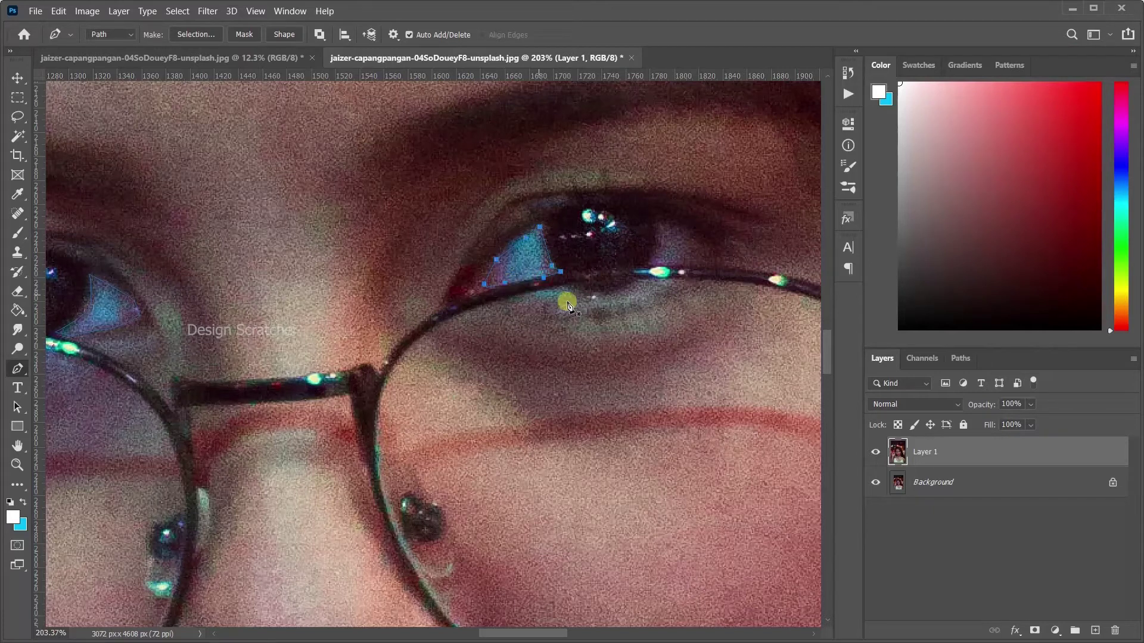
click(528, 295)
click(589, 294)
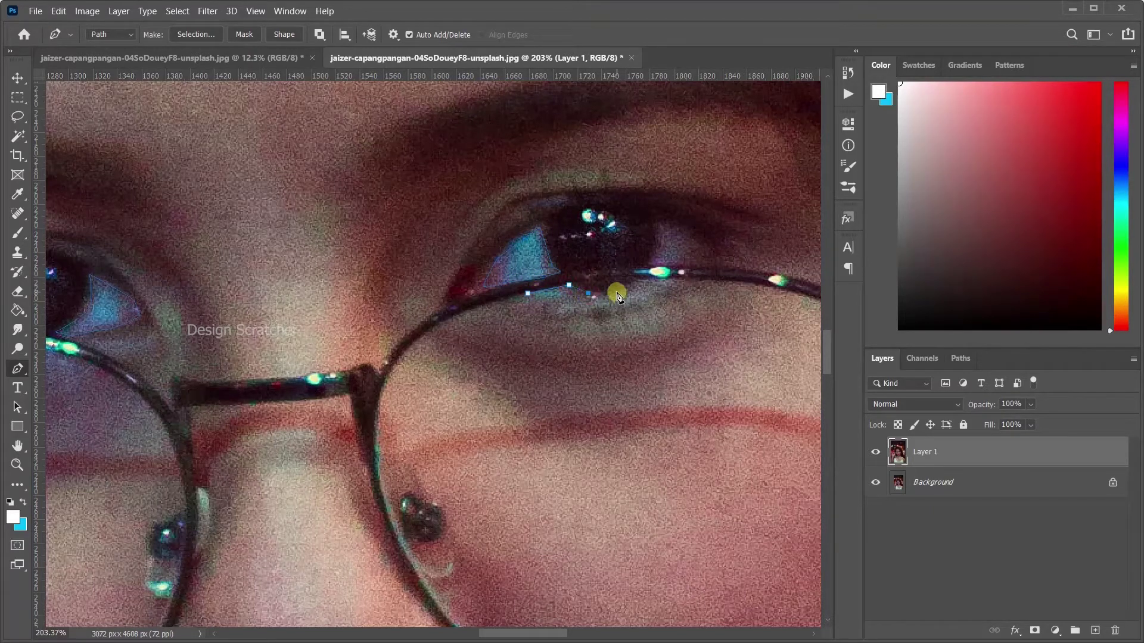
mouse_move(640, 285)
mouse_down()
mouse_move(663, 285)
mouse_move(637, 303)
mouse_up()
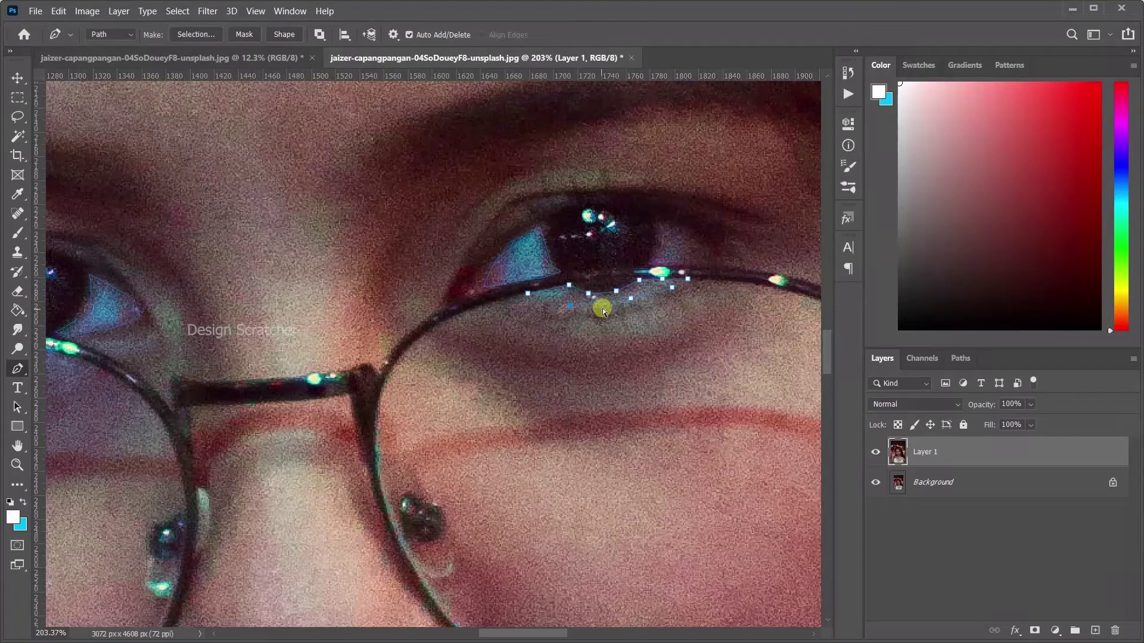
ctrl+click(602, 306)
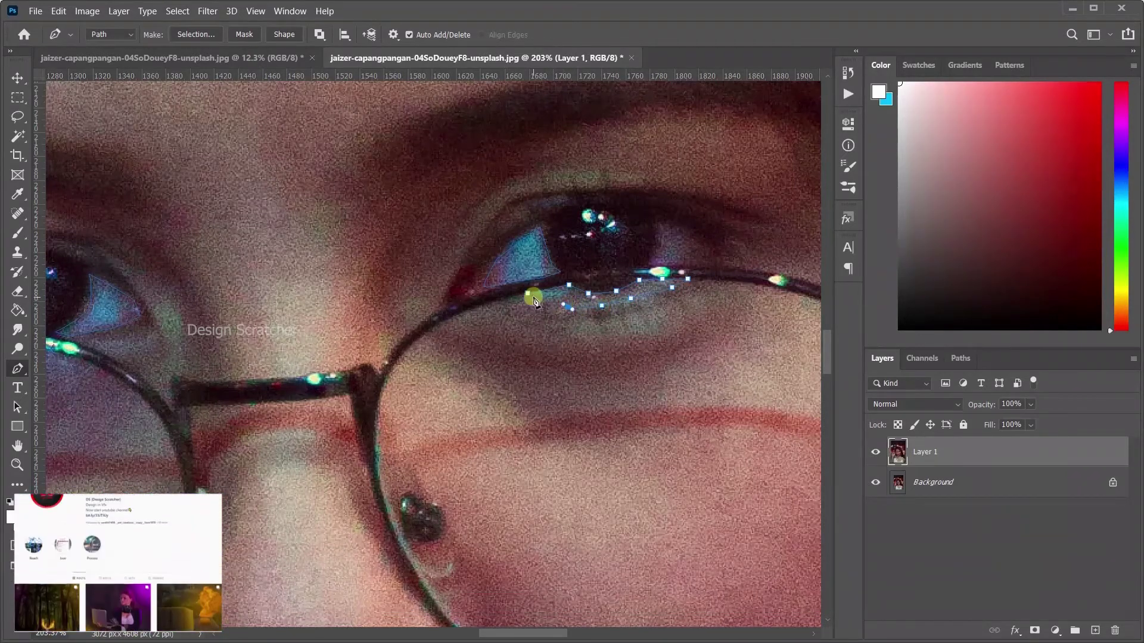
Trace the remaining eye white to the right of the right iris.
scroll(581, 314, right, 2)
scroll(581, 315, right, 1)
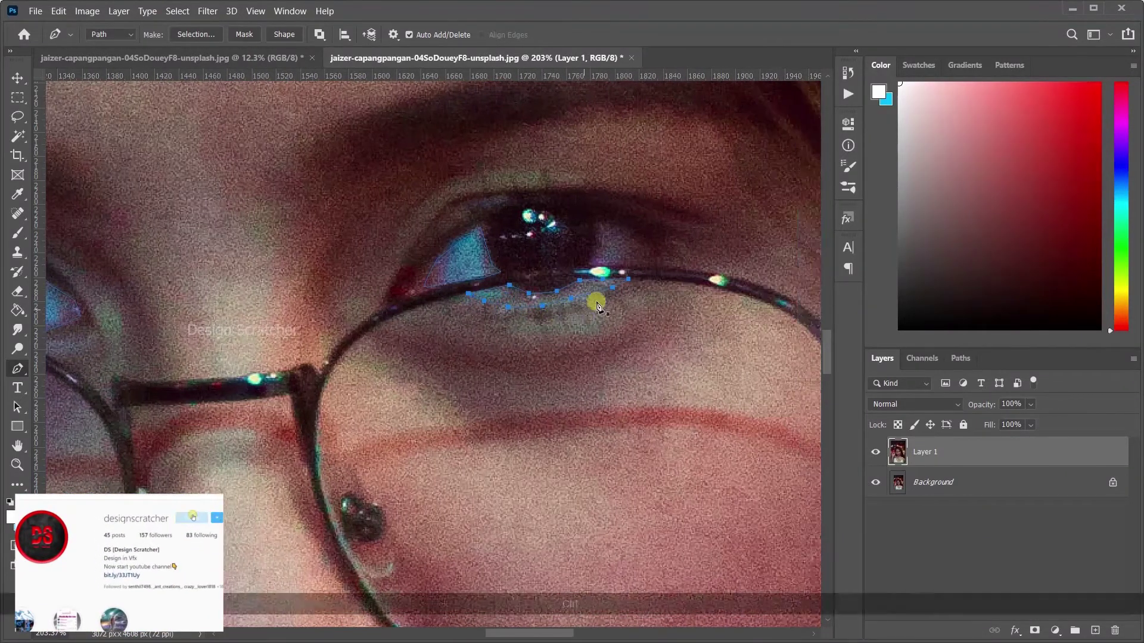
scroll(625, 280, up, 3)
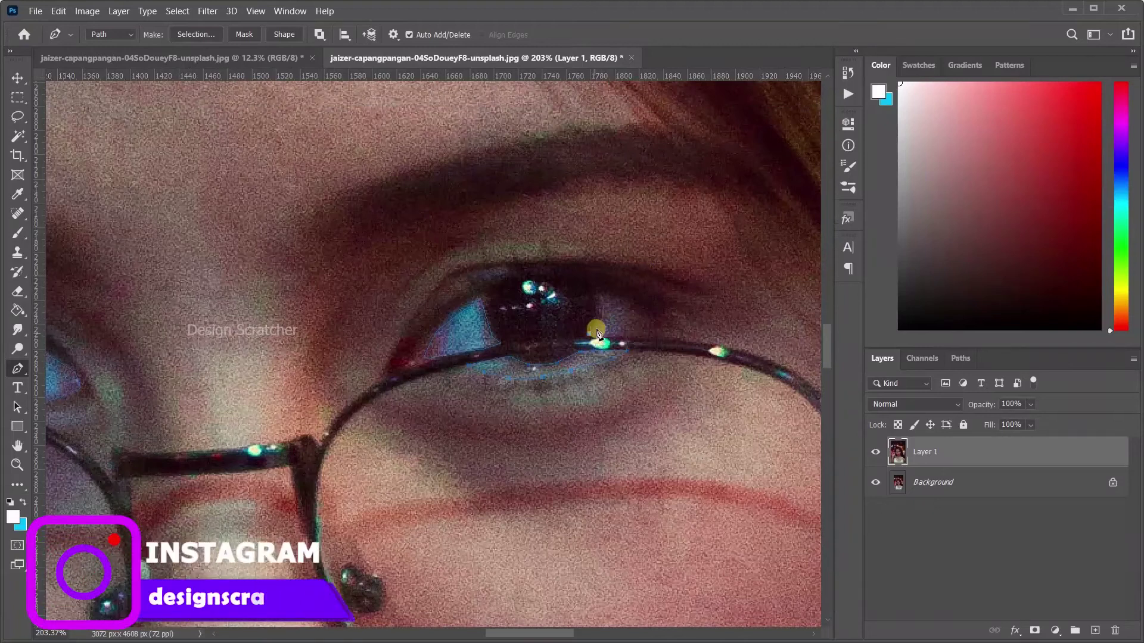
drag(588, 345, 600, 310)
click(598, 293)
click(630, 304)
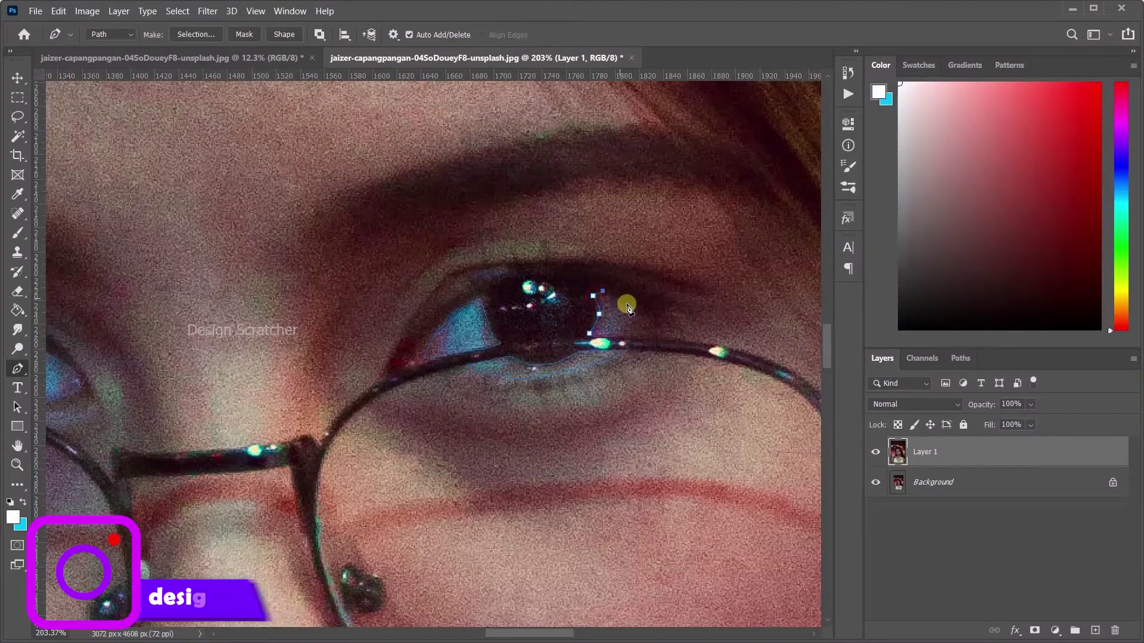
drag(651, 322, 648, 342)
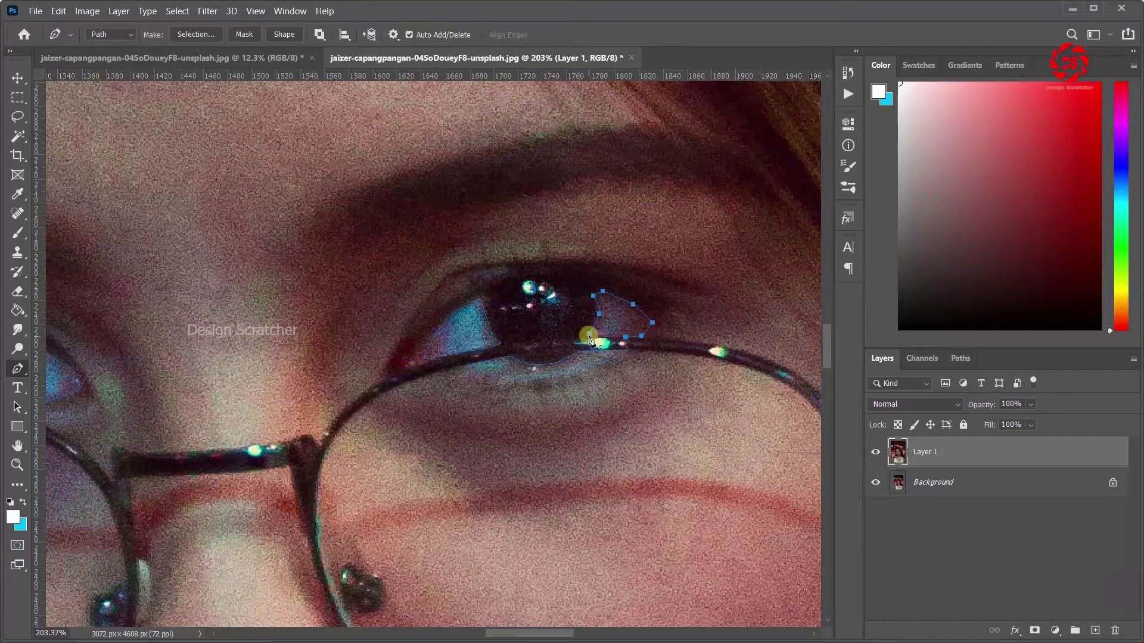
scroll(588, 363, right, 2)
scroll(516, 374, down, 1)
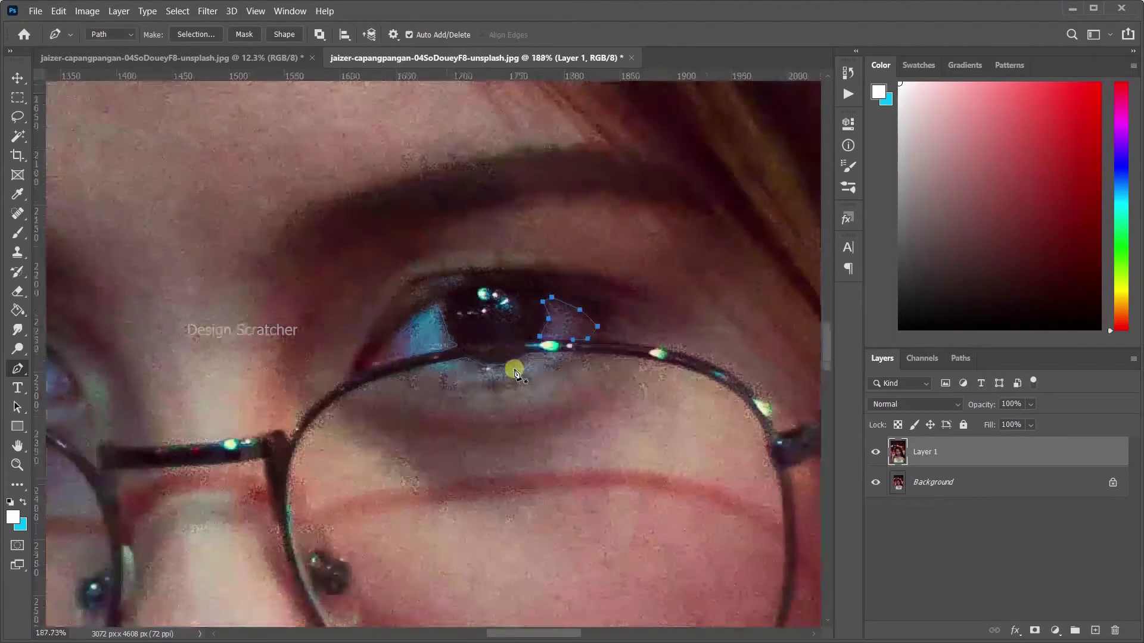
scroll(516, 374, down, 3)
Load the eye-white paths as a selection and use it as Layer 1's mask.
key(ctrl+Return)
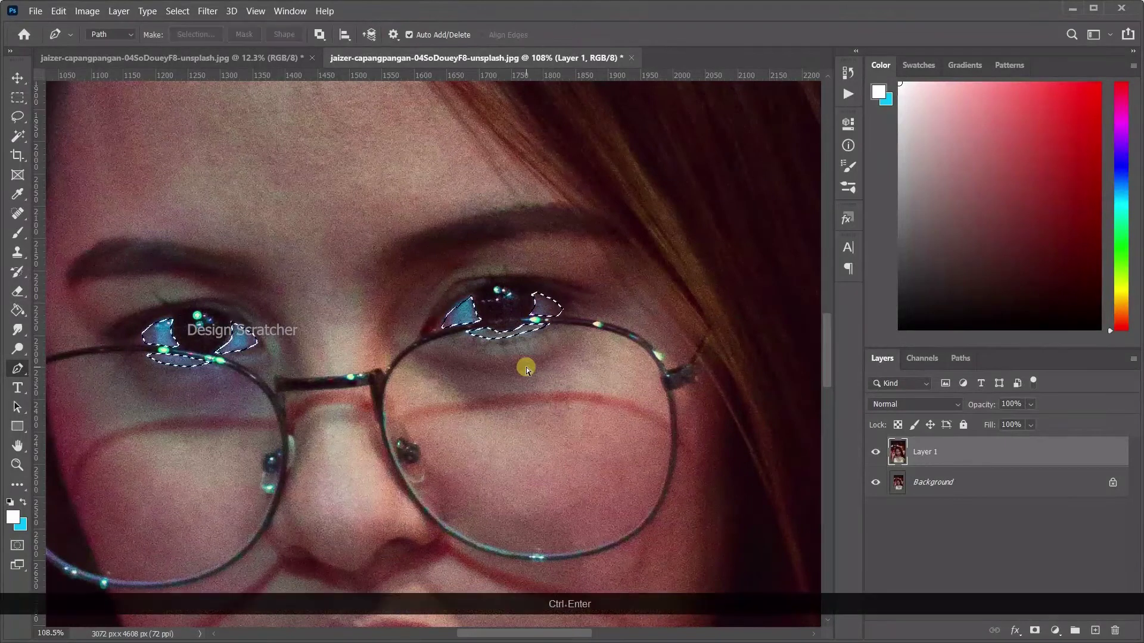
click(1034, 630)
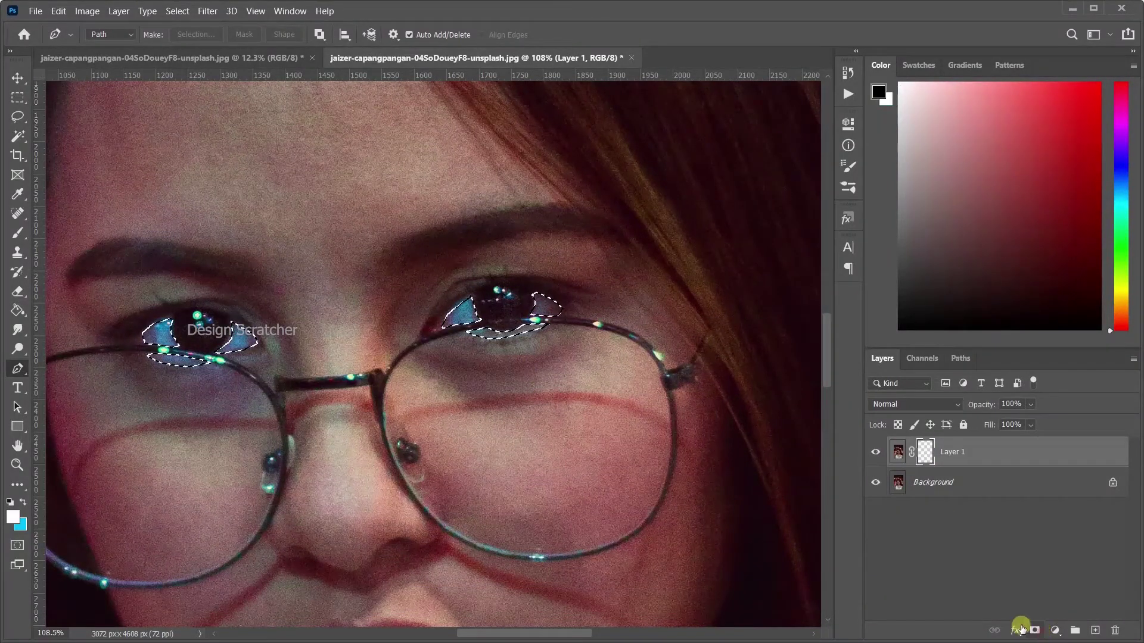
scroll(421, 408, down, 2)
scroll(439, 409, down, 1)
key(v)
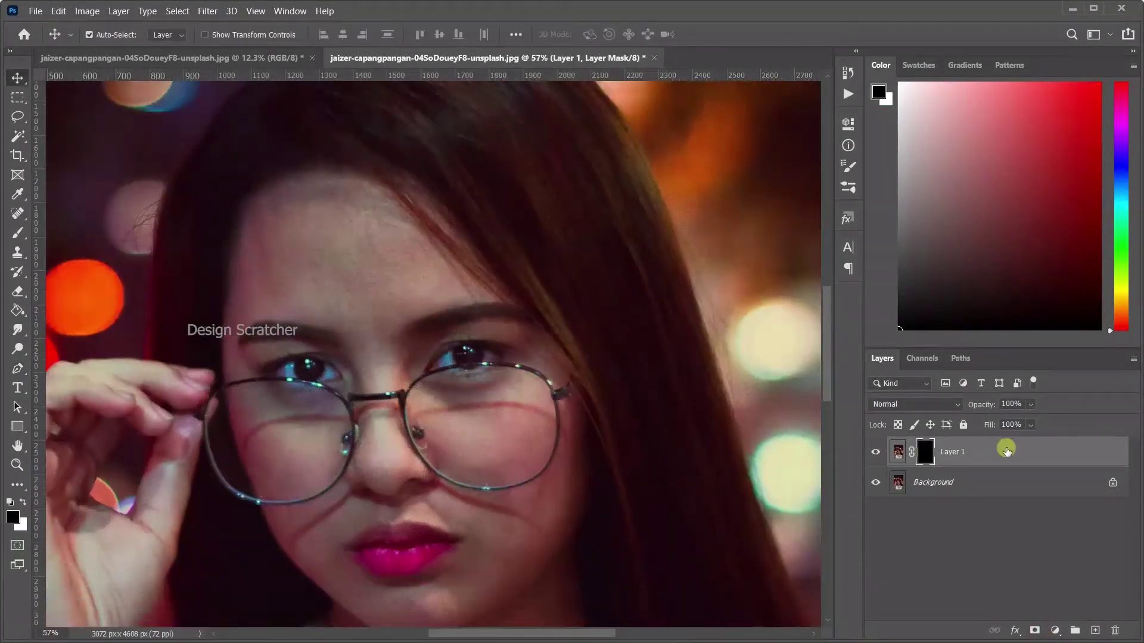
click(1056, 630)
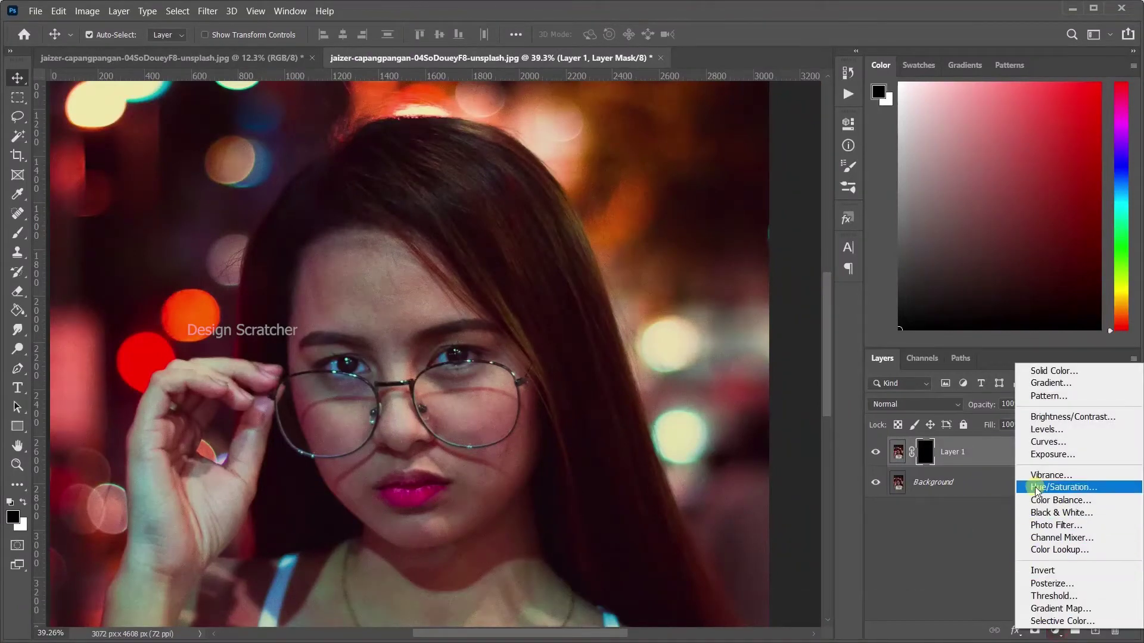
Add a Brightness/Contrast layer clipped to Layer 1 with brightness 89 and contrast 66.
click(1042, 417)
click(720, 372)
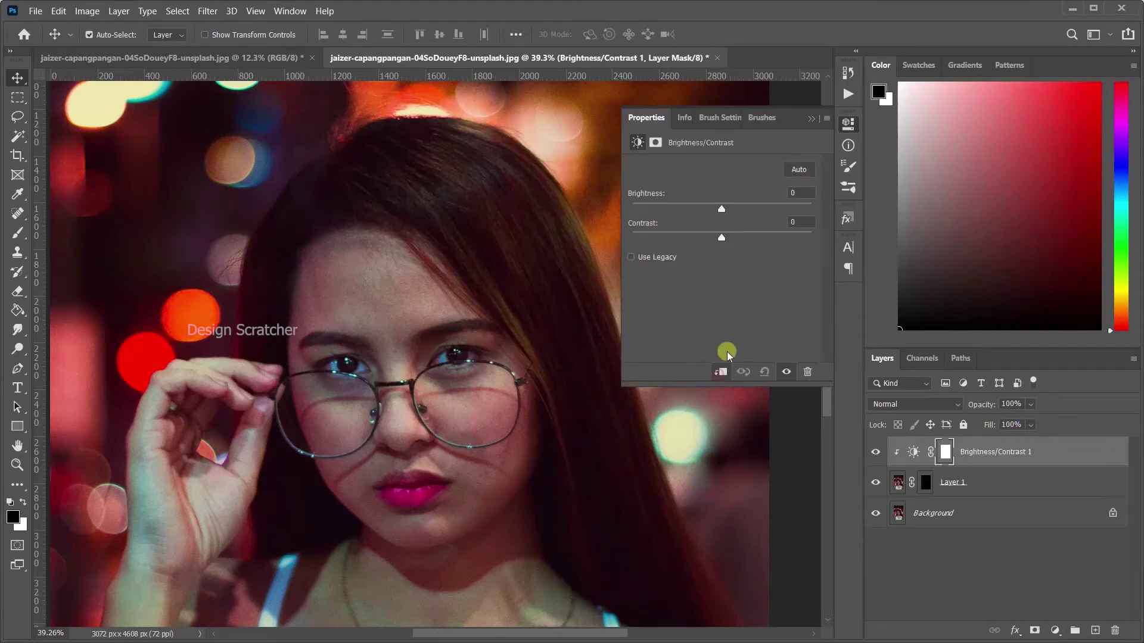
mouse_move(723, 209)
mouse_down()
mouse_move(686, 222)
mouse_move(787, 215)
mouse_up()
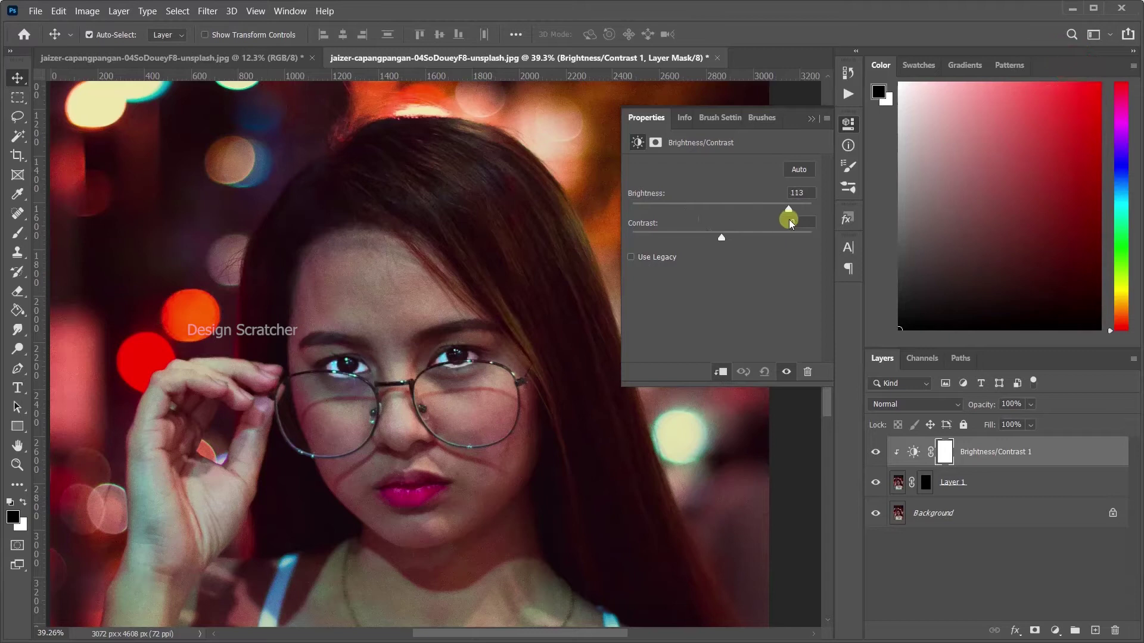
mouse_move(721, 240)
mouse_down()
mouse_move(774, 240)
mouse_move(760, 206)
mouse_move(774, 207)
mouse_up()
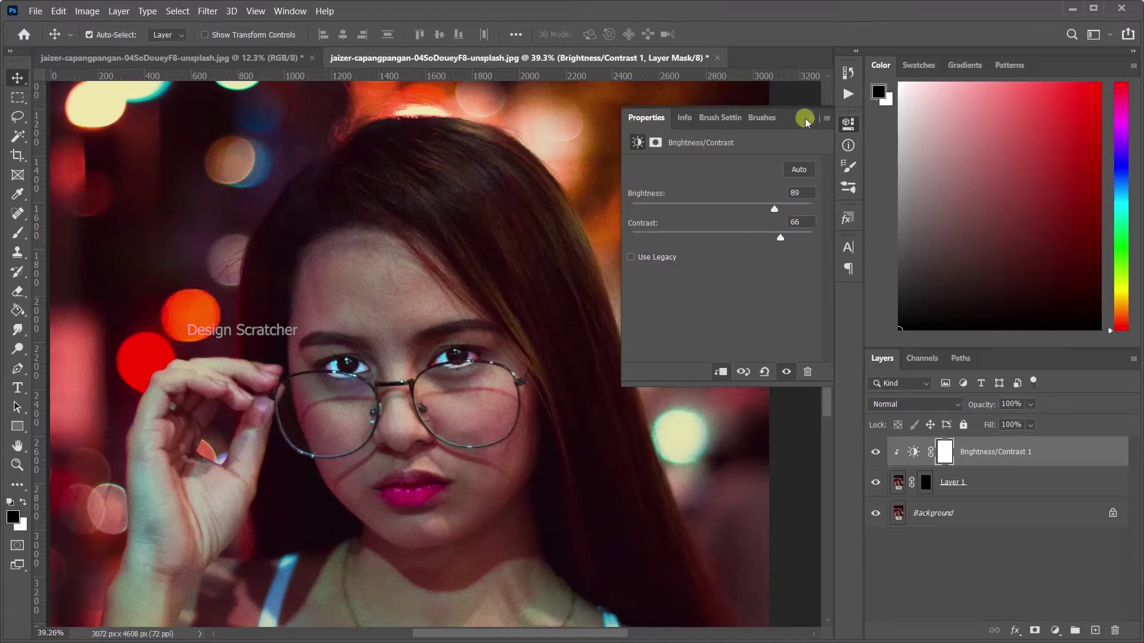
click(812, 120)
scroll(629, 471, down, 2)
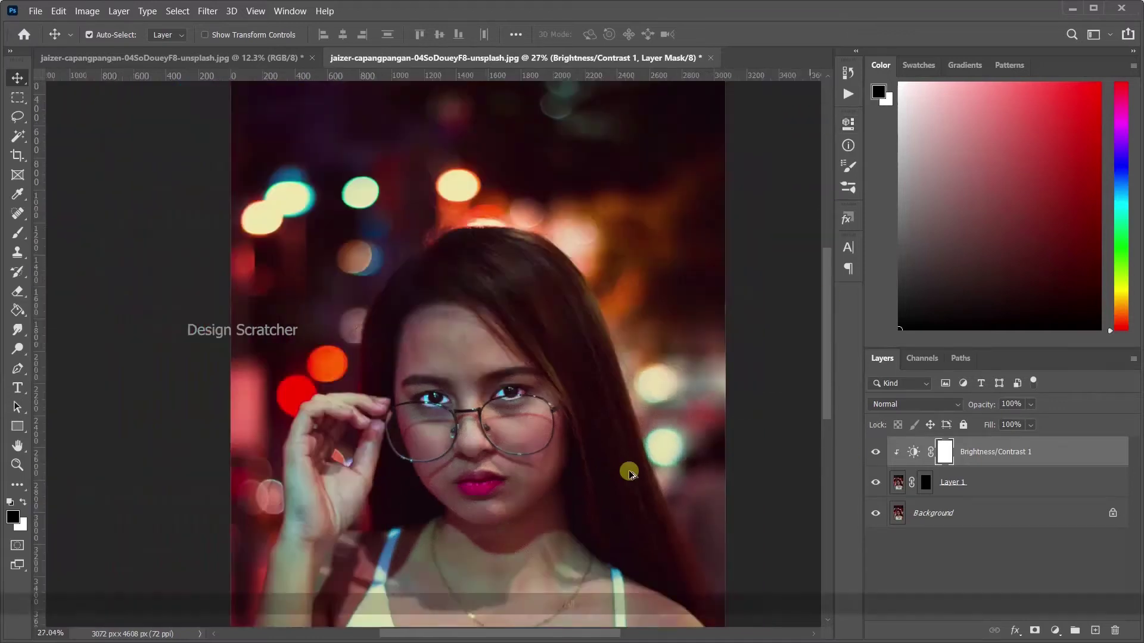
scroll(628, 472, down, 2)
click(875, 453)
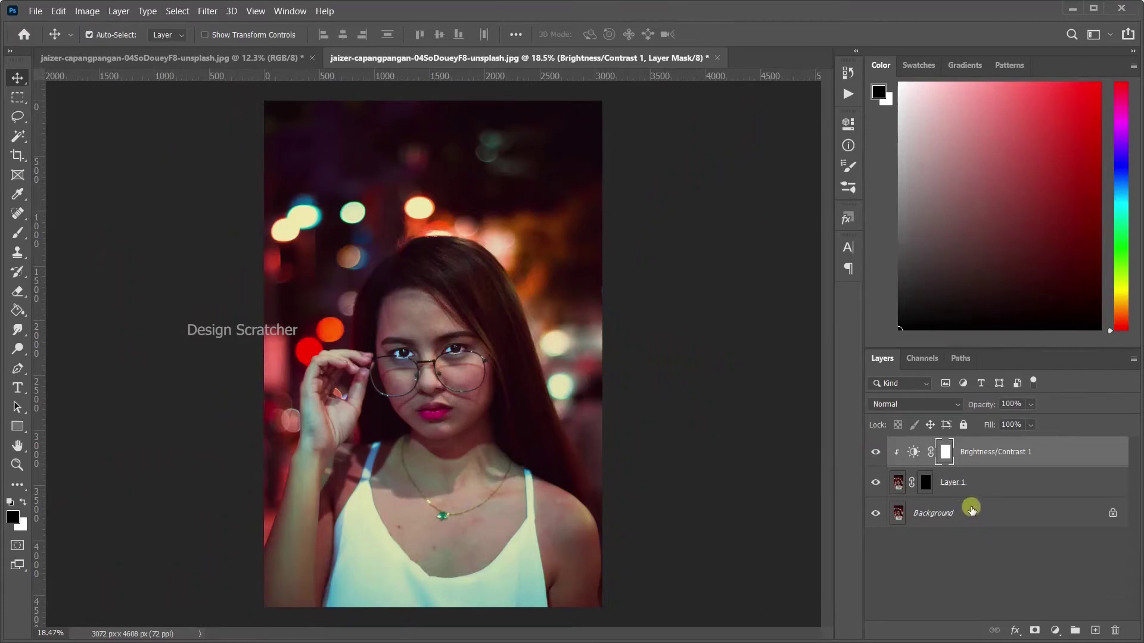
click(929, 521)
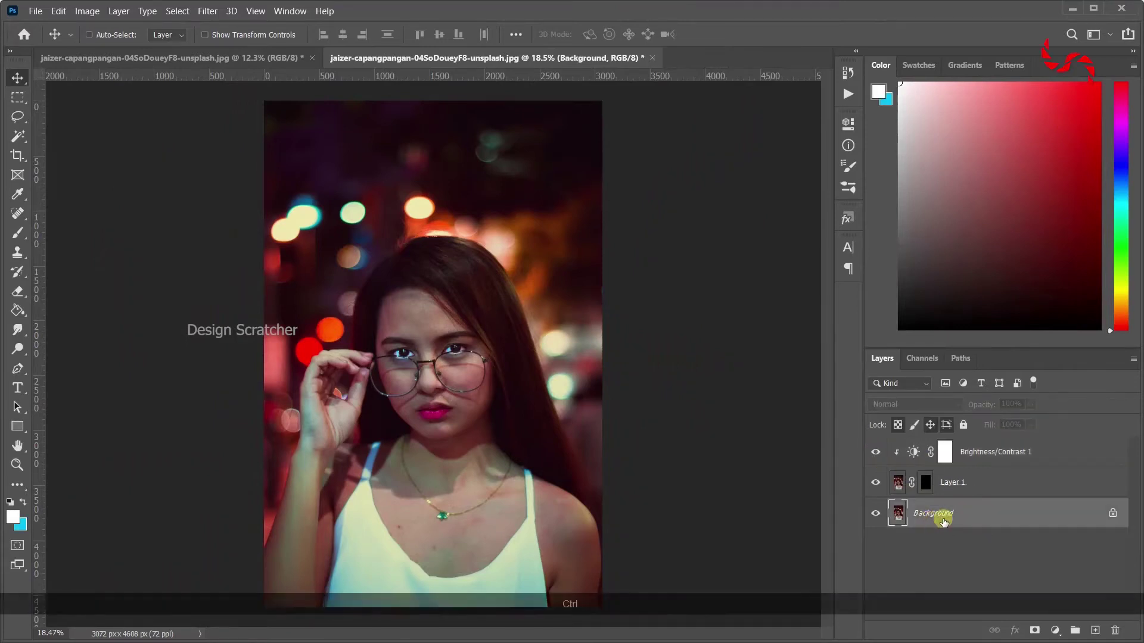
Duplicate the Background and move the copy to the top of the stack.
key(ctrl+j)
drag(959, 513, 965, 439)
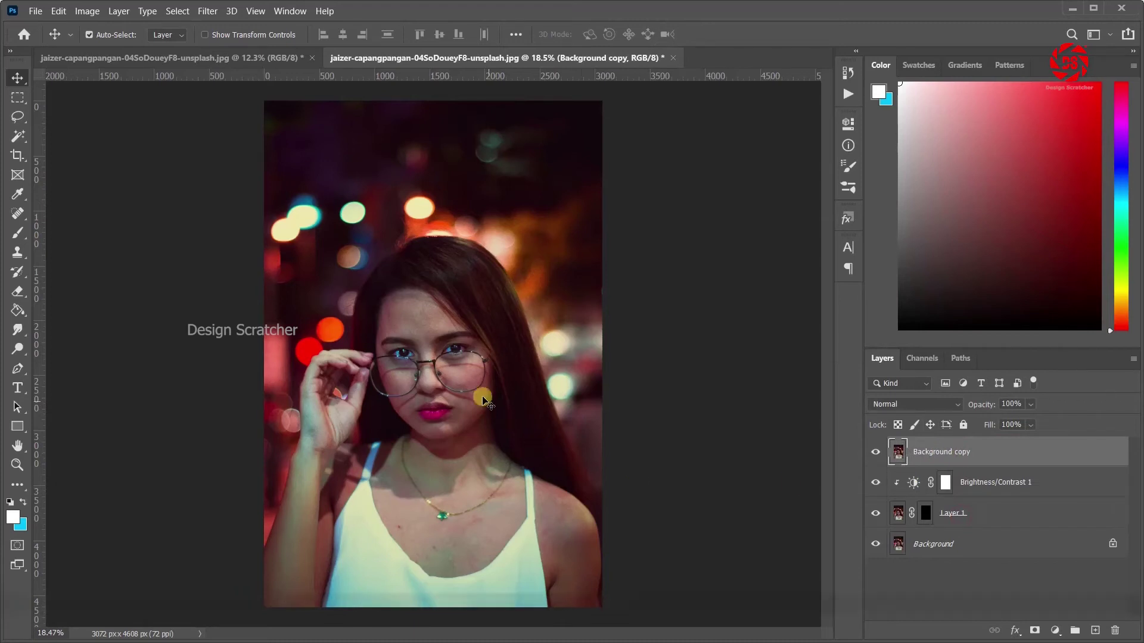
scroll(473, 390, up, 1)
scroll(342, 347, up, 2)
scroll(342, 348, up, 2)
scroll(357, 333, up, 1)
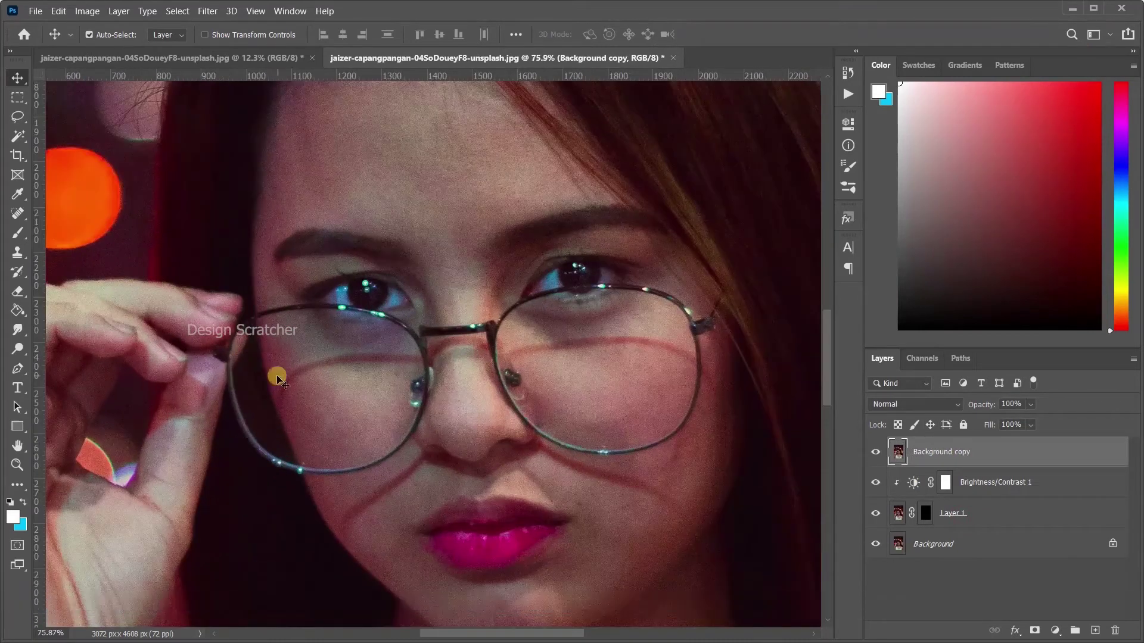
Trace a Pen-tool path around the left iris.
key(p)
scroll(381, 307, up, 1)
scroll(346, 312, up, 3)
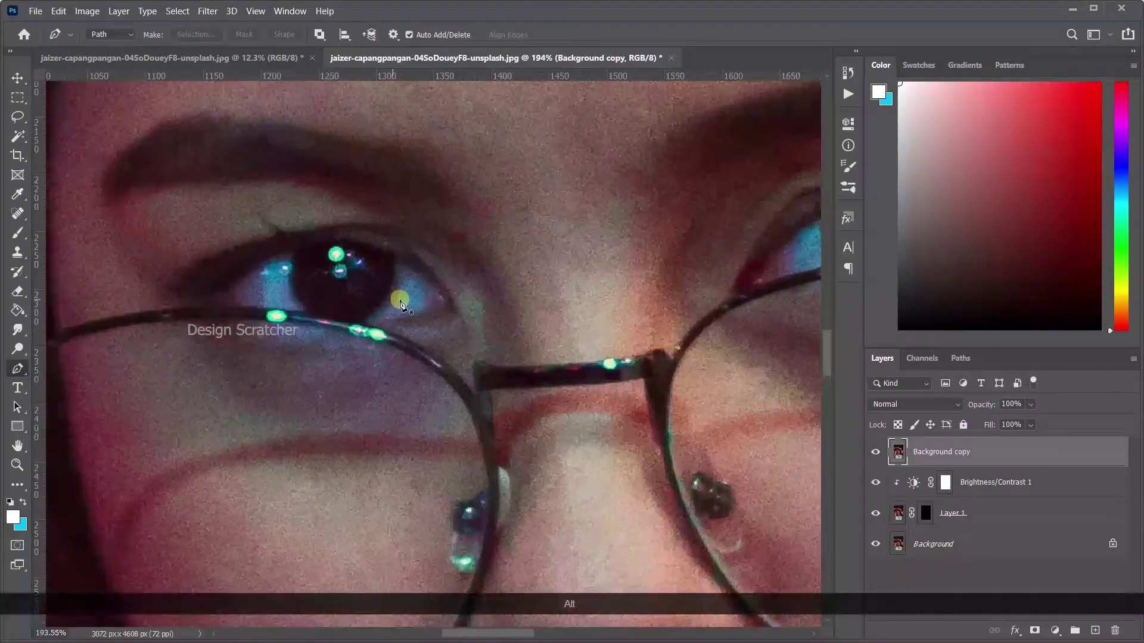
click(313, 316)
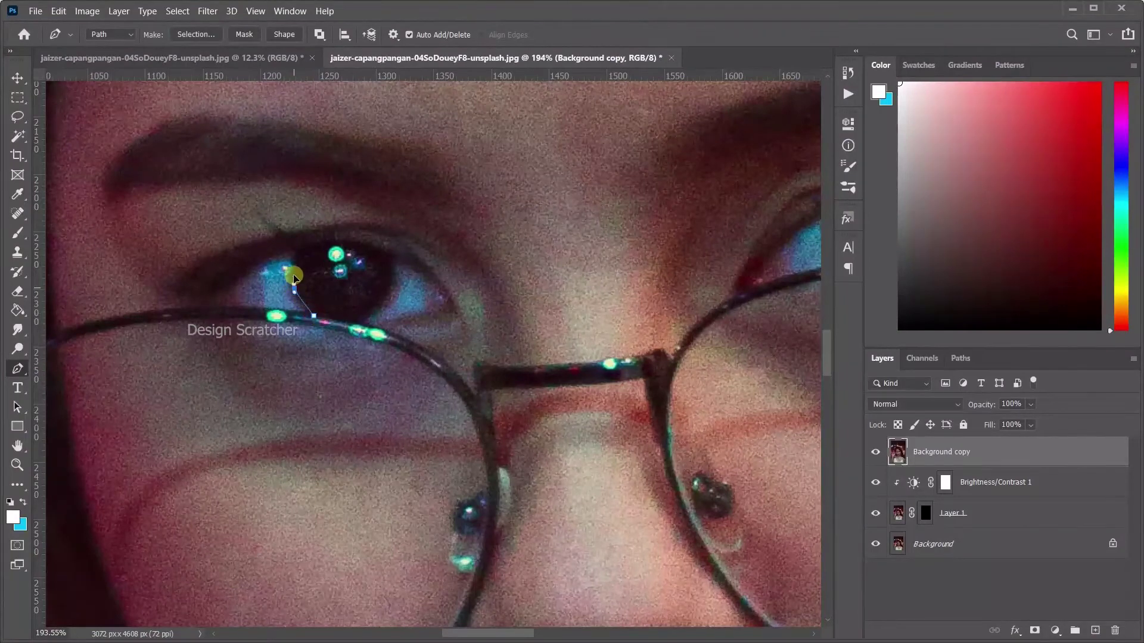
click(294, 263)
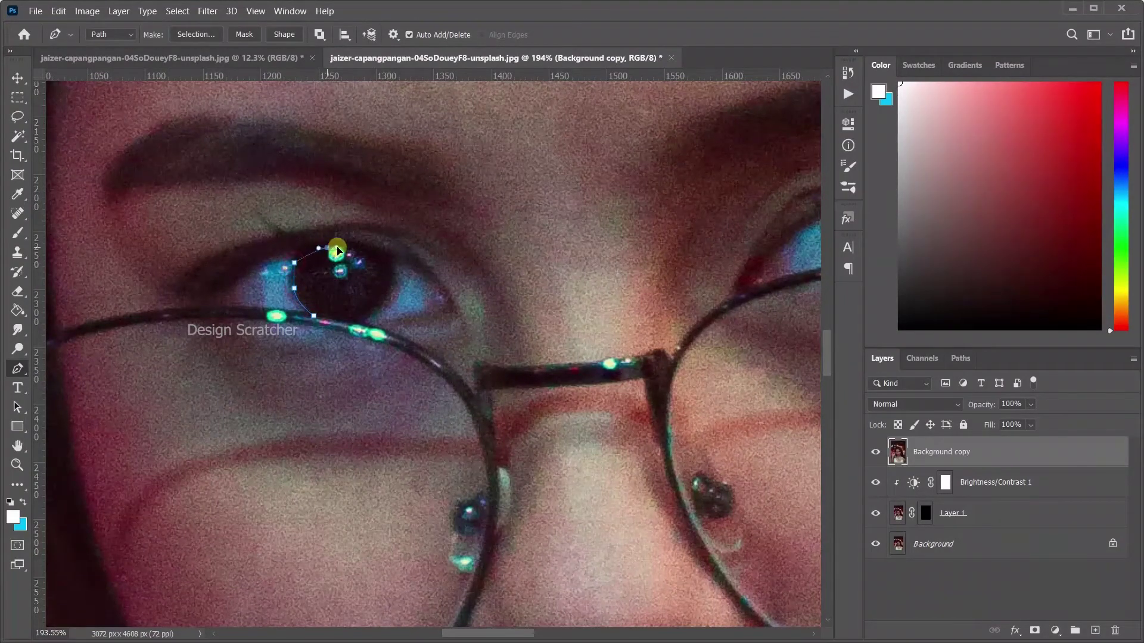
click(355, 246)
click(391, 257)
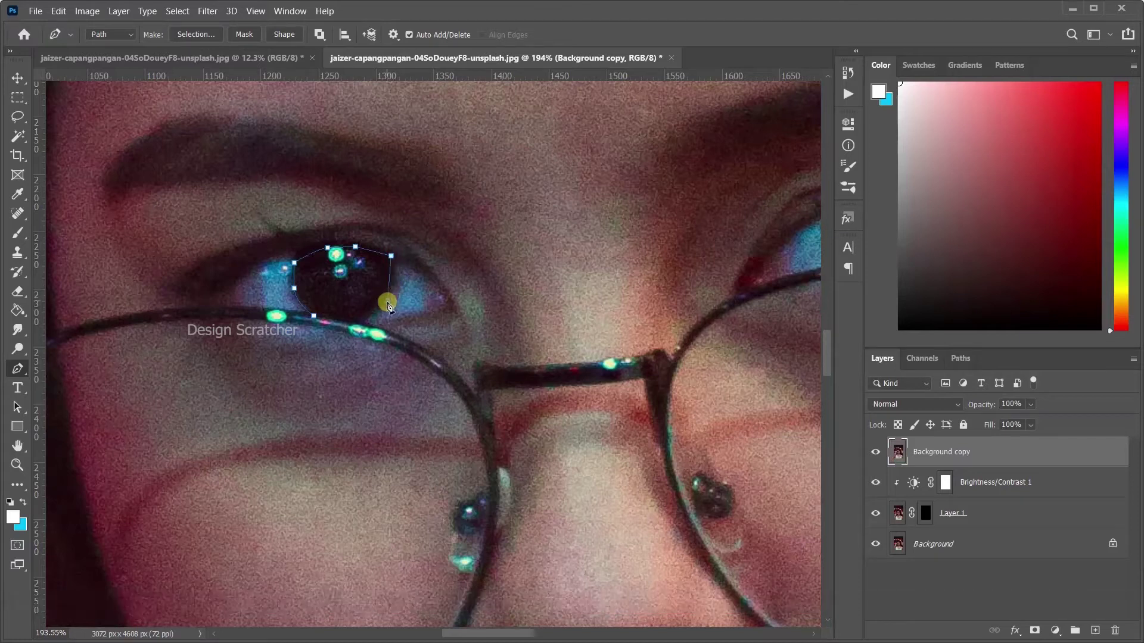
drag(380, 310, 332, 327)
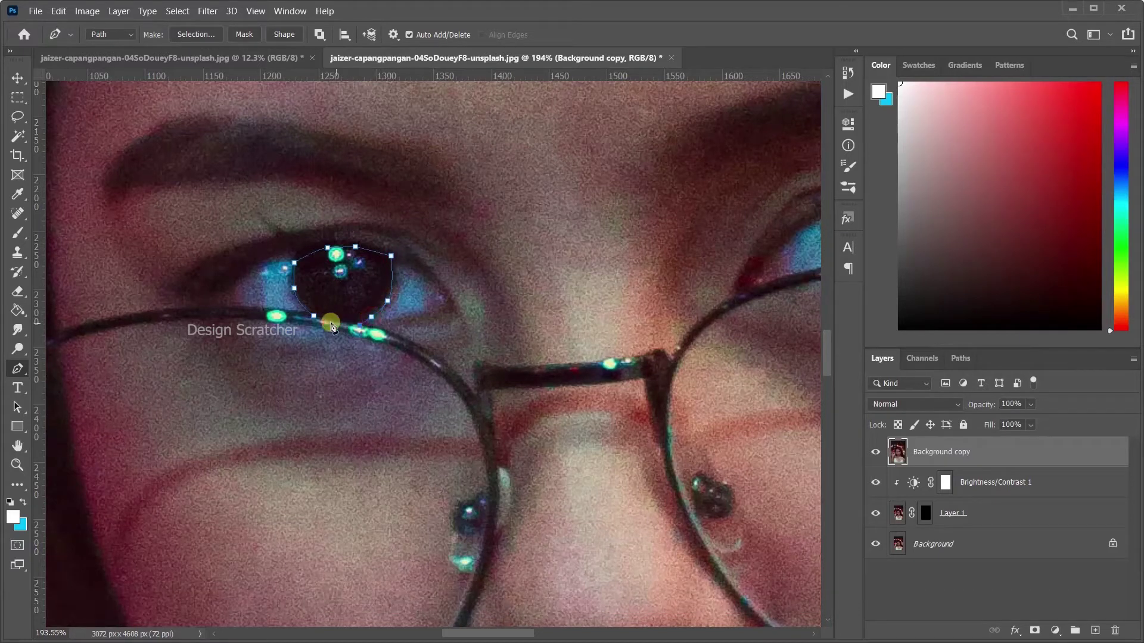
Trace a closed path around the right iris and load both iris paths as a selection.
scroll(358, 357, right, 3)
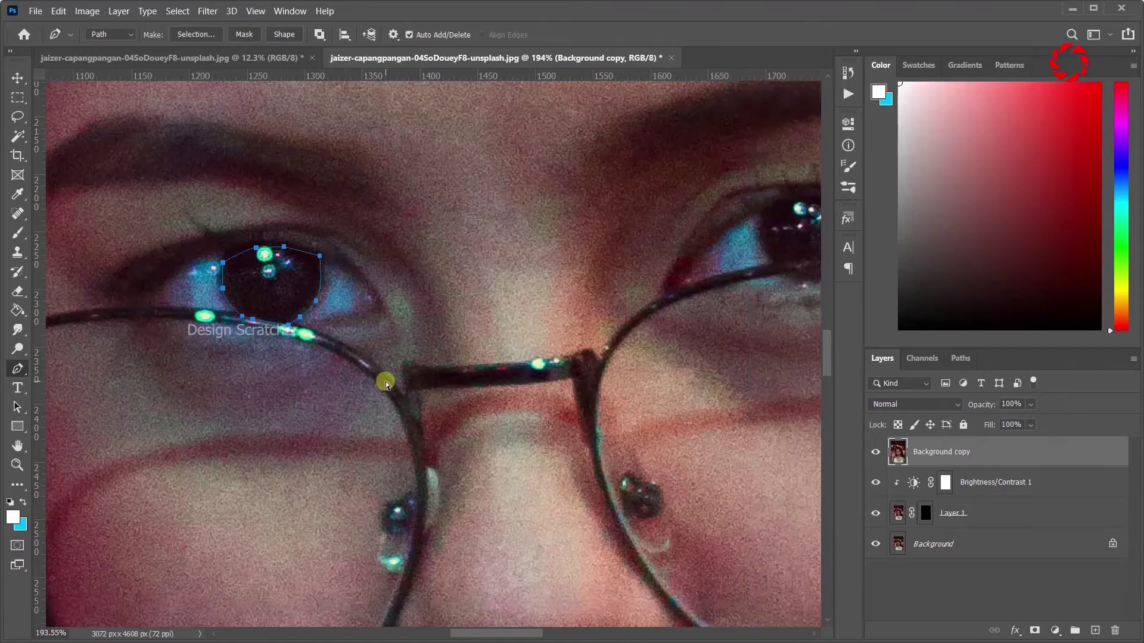
scroll(417, 378, right, 4)
scroll(518, 316, right, 3)
click(555, 260)
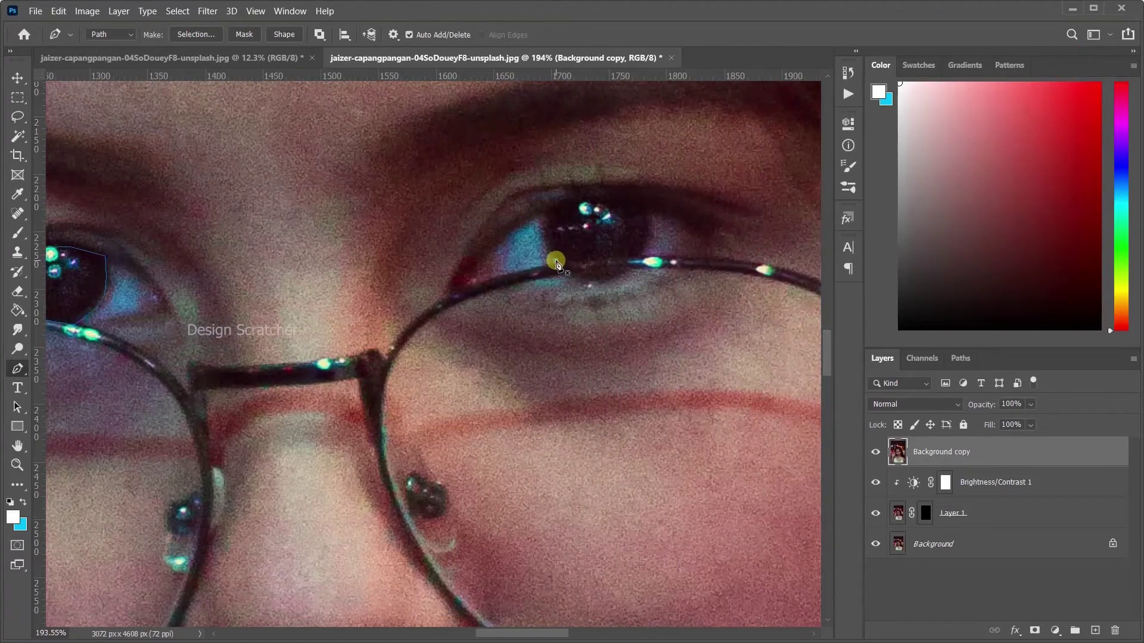
click(544, 238)
click(546, 220)
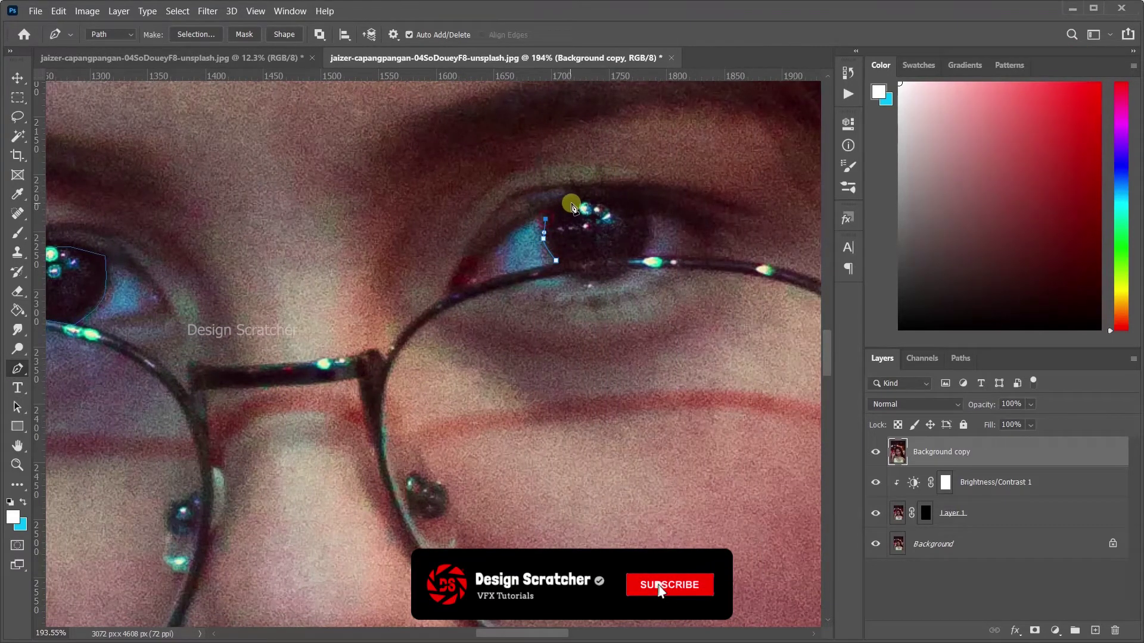
click(572, 203)
click(611, 203)
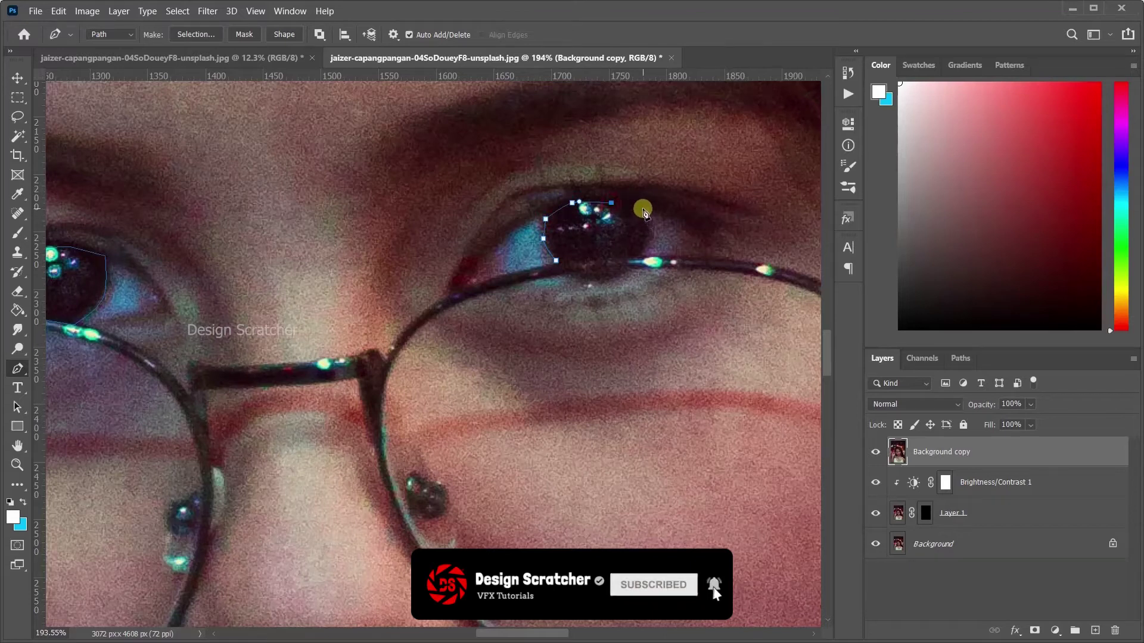
click(642, 208)
click(652, 234)
click(637, 258)
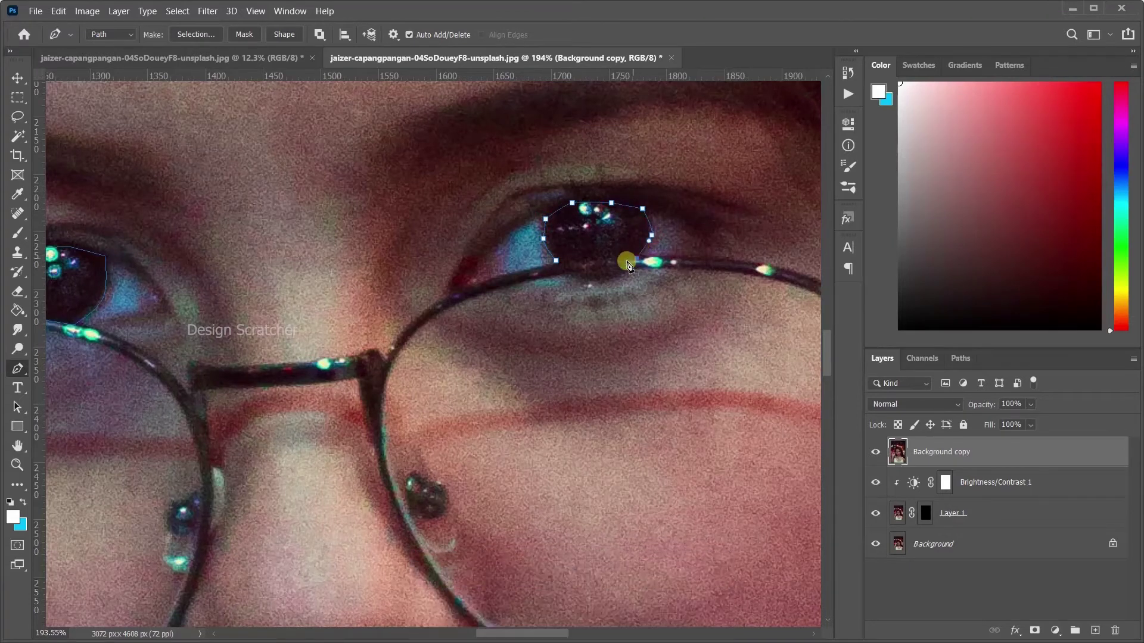
click(600, 260)
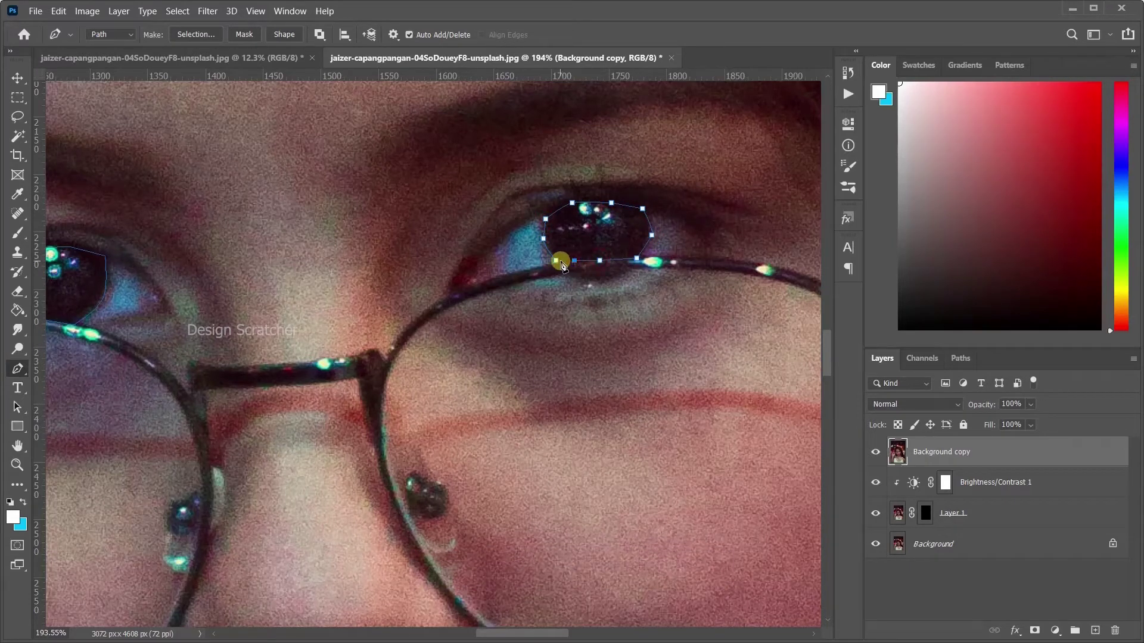
drag(579, 274, 603, 269)
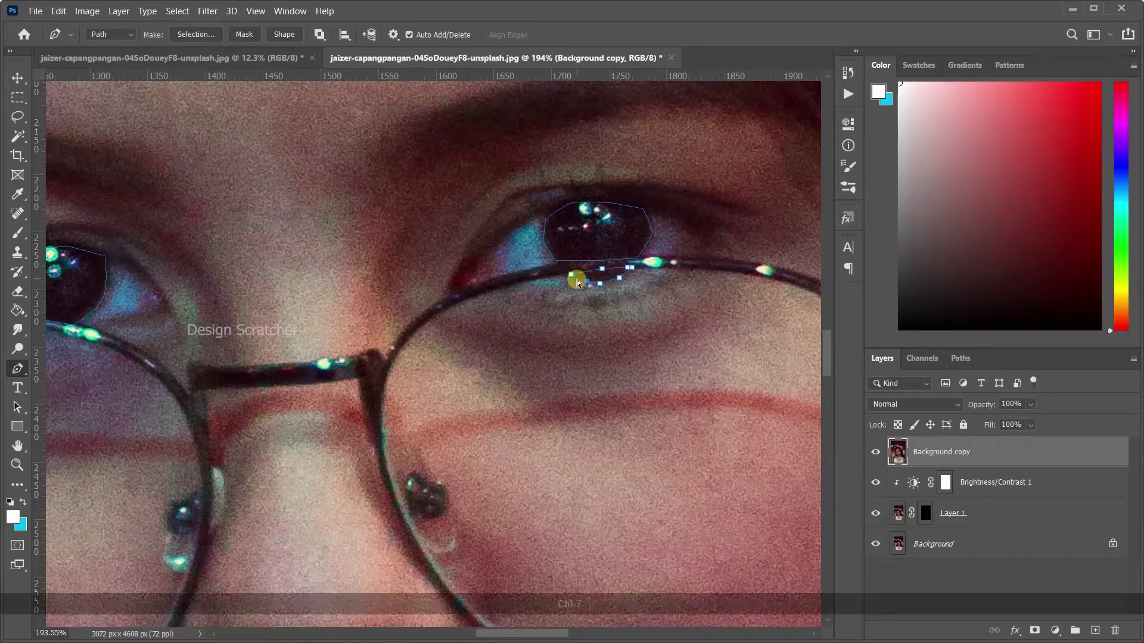
click(571, 275)
scroll(596, 295, down, 3)
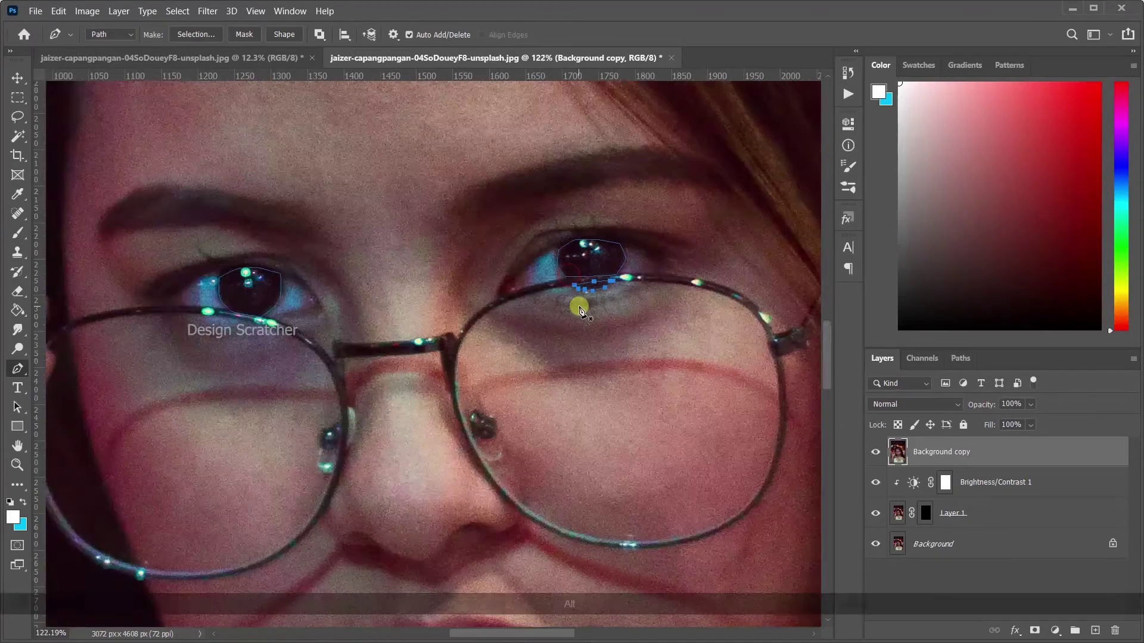
scroll(589, 301, down, 3)
key(ctrl+Return)
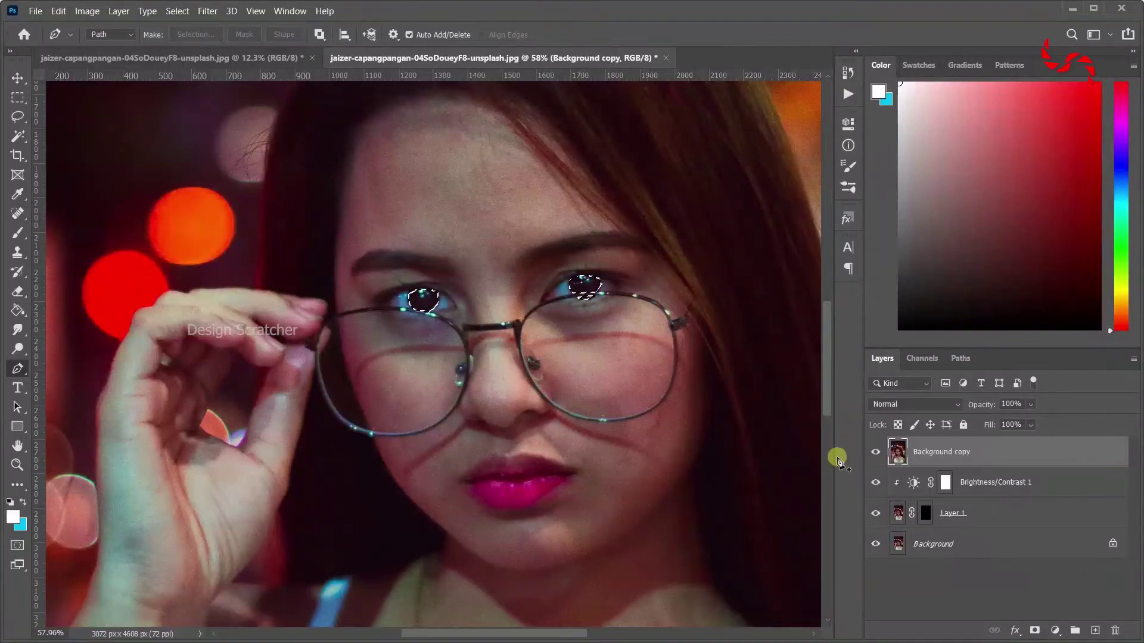
Mask the Background copy to the iris selection.
click(1034, 631)
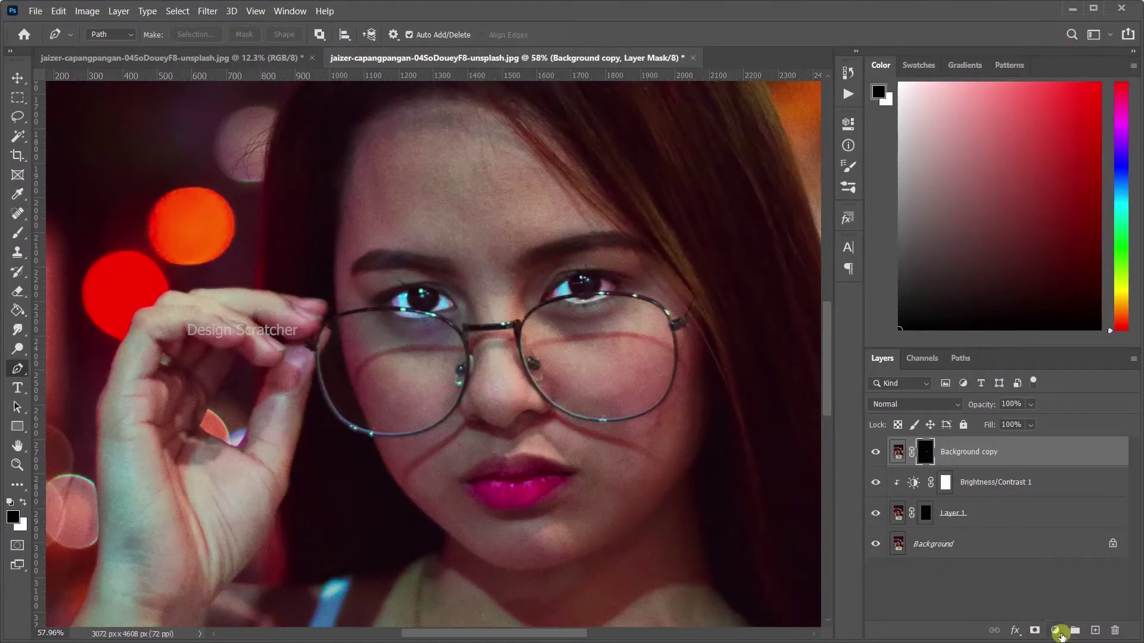
click(1061, 636)
click(973, 457)
On a new Layer 2, brush cyan over both irises inside the reloaded iris selection.
click(1094, 631)
key(b)
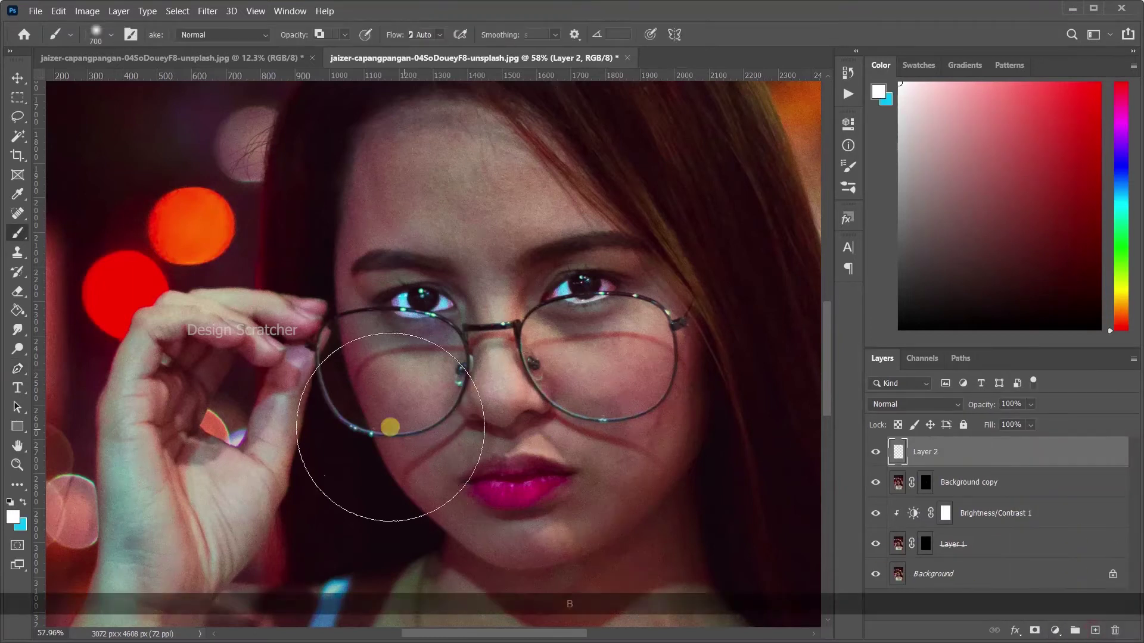
ctrl+click(925, 481)
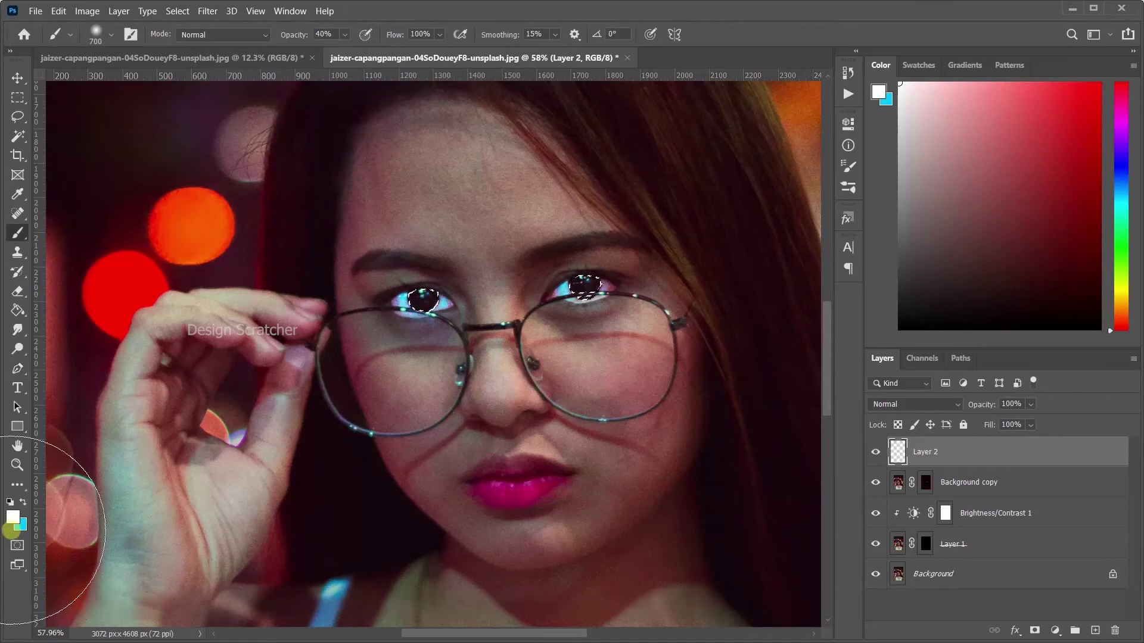
click(25, 504)
mouse_move(427, 281)
mouse_down()
mouse_move(574, 304)
mouse_move(377, 286)
mouse_move(377, 296)
mouse_up()
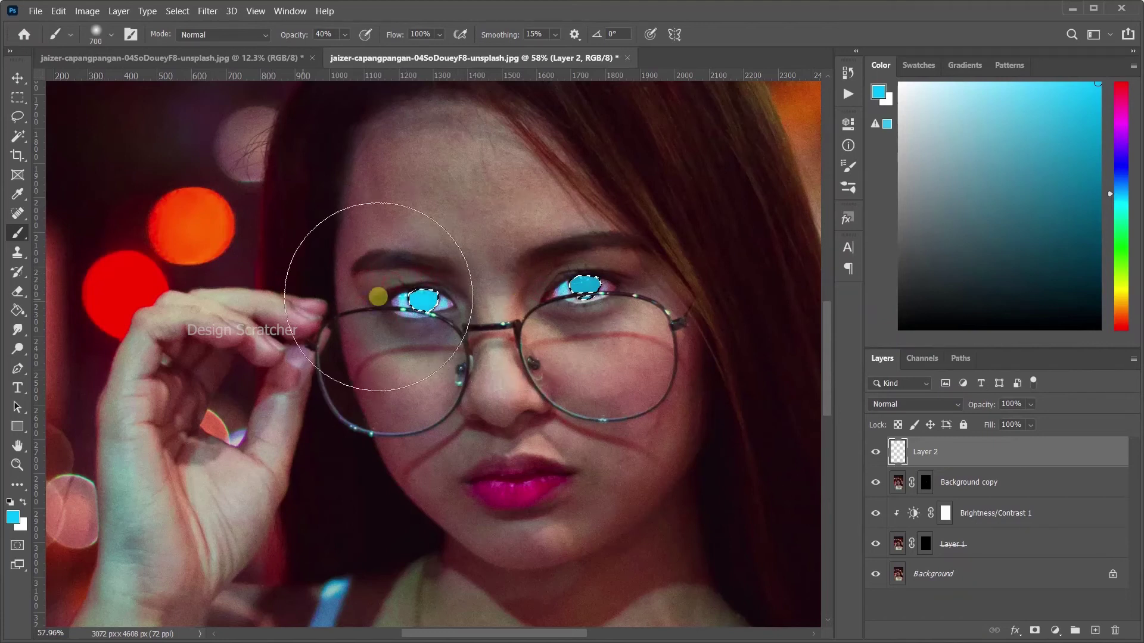
key(ctrl+d)
click(905, 451)
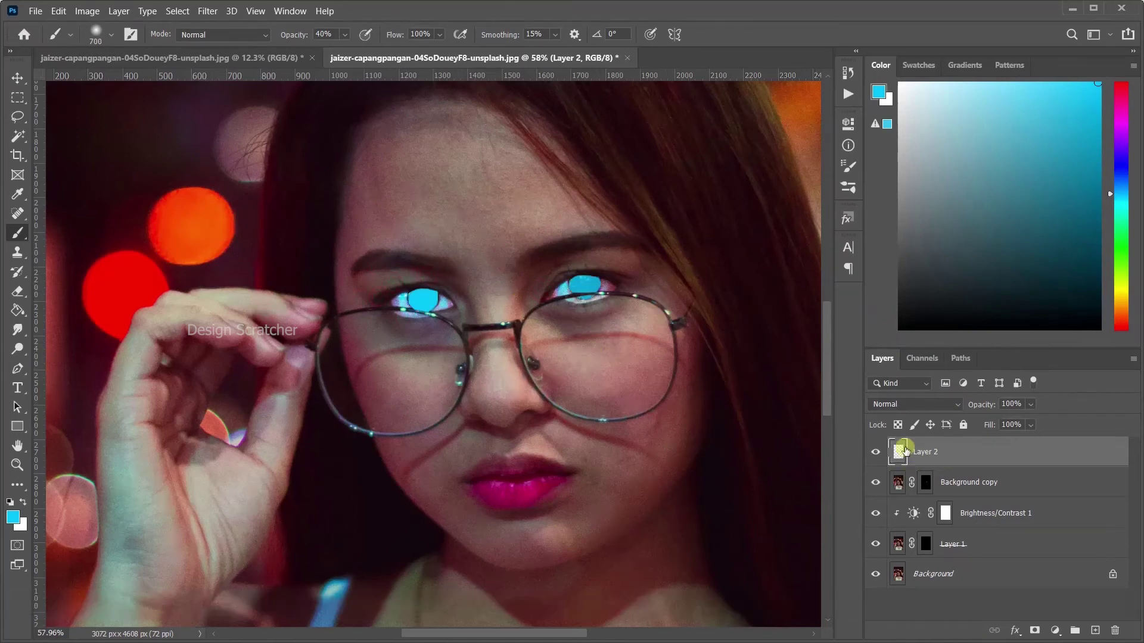
click(912, 404)
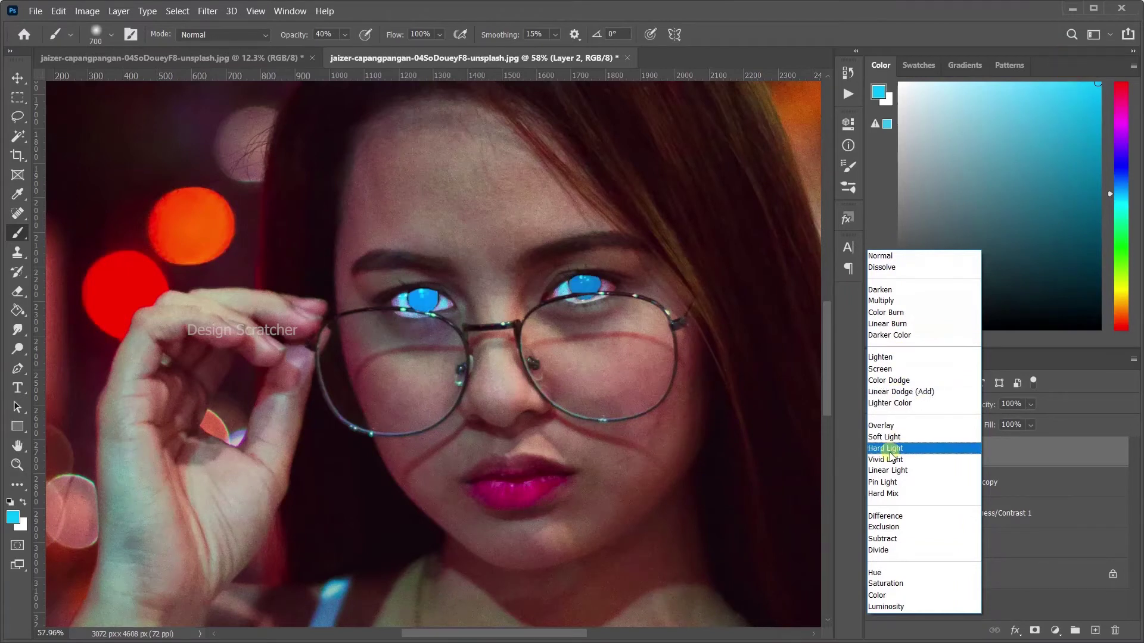
Set Layer 2 to Hard Mix with 71% opacity and 84% fill, then view the whole photo.
click(892, 493)
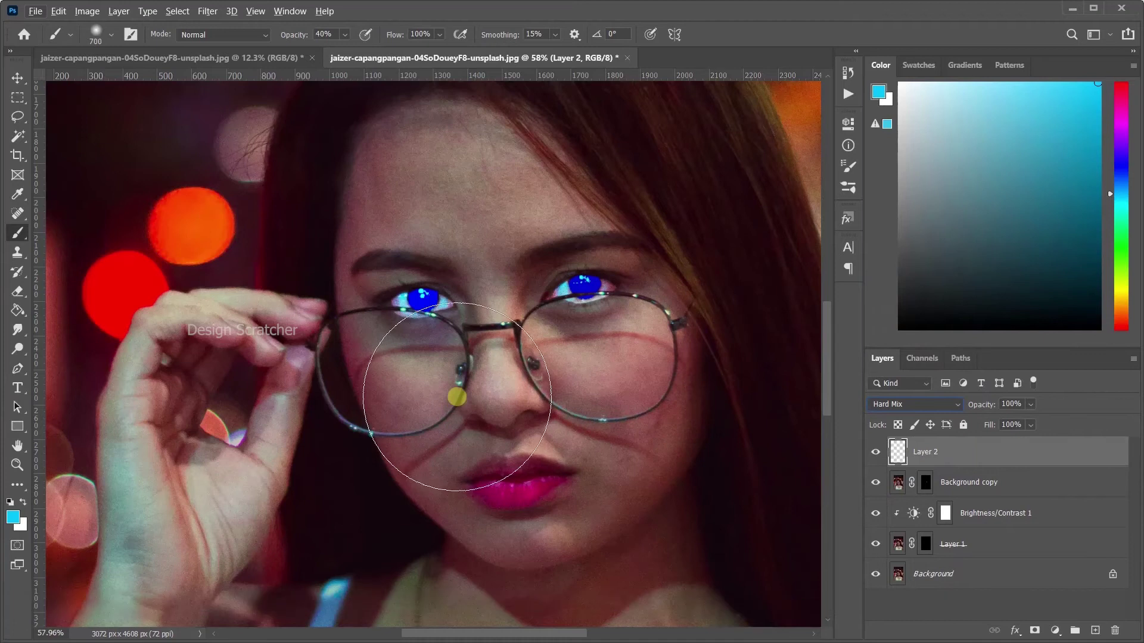
key(alt+v)
key(Escape)
key(v)
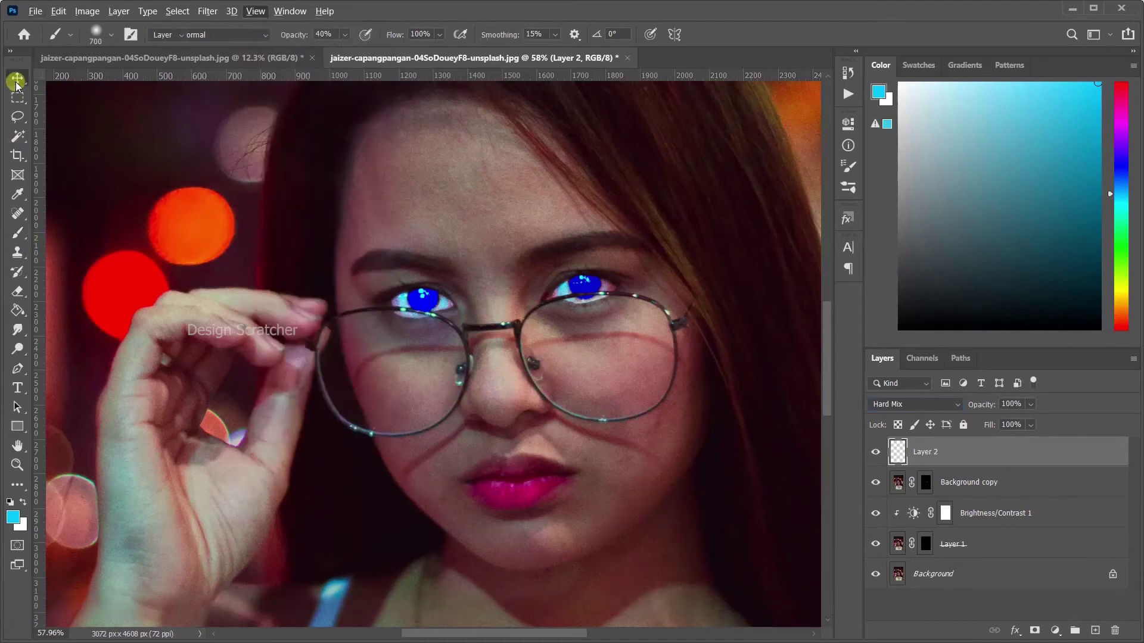
scroll(409, 375, down, 3)
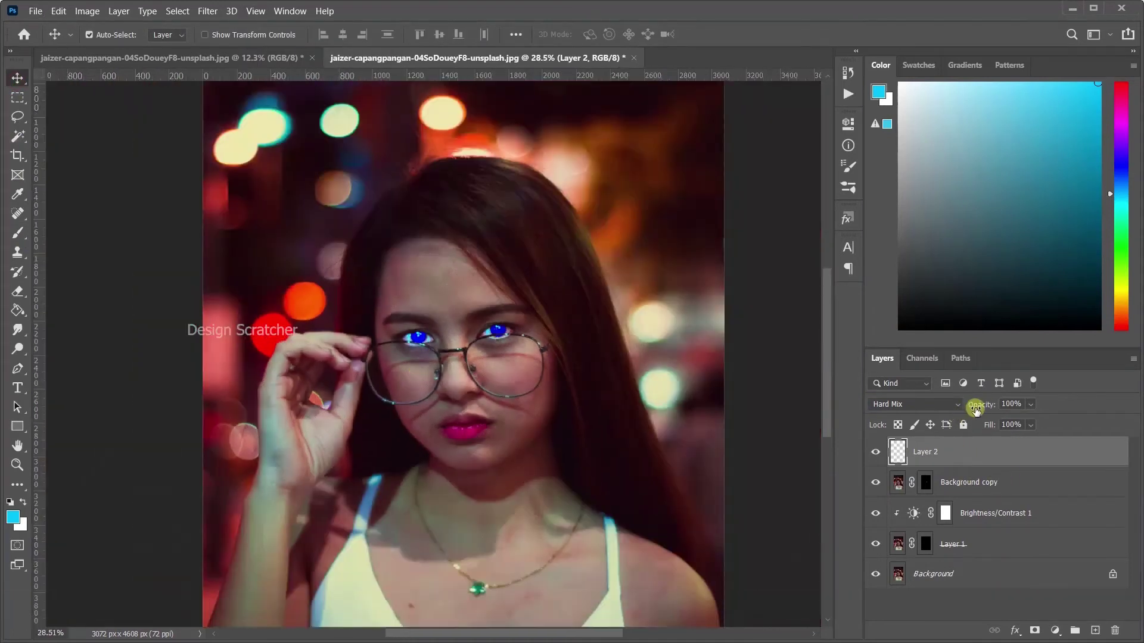
key(Return)
key(ctrl+minus)
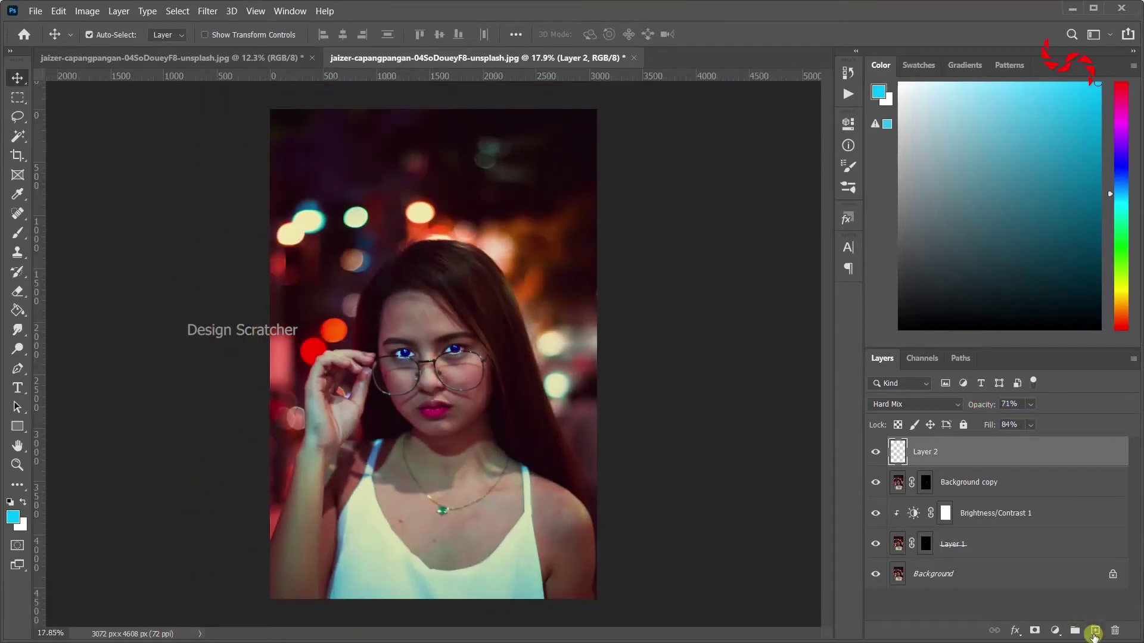
Add a Brightness/Contrast layer clipped to Layer 2 and push brightness and contrast up.
click(1055, 630)
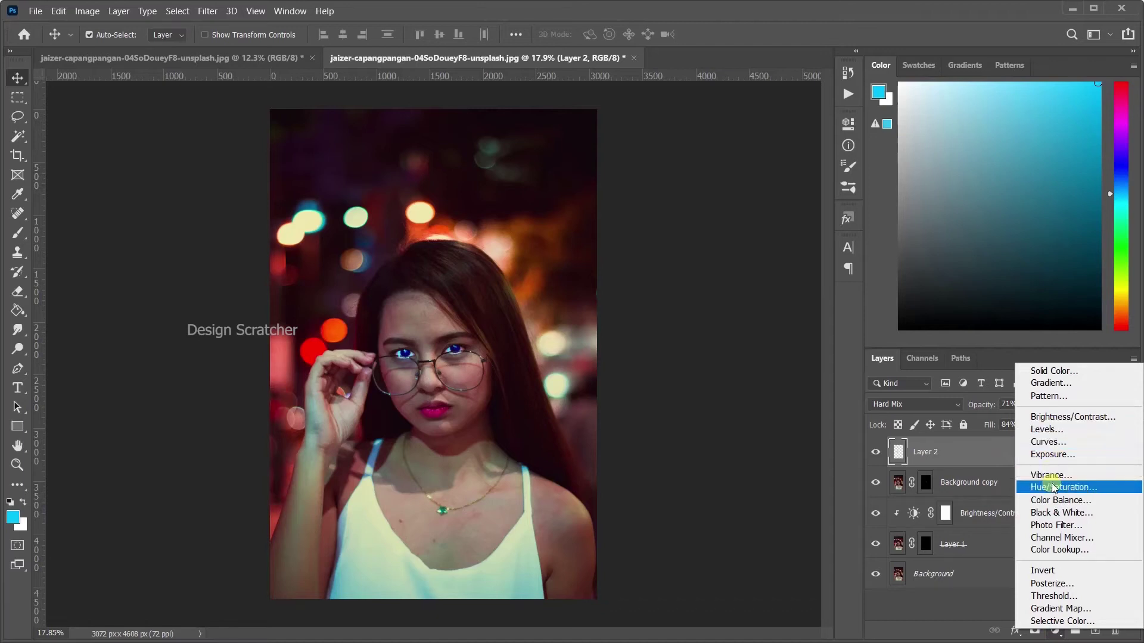
click(1058, 419)
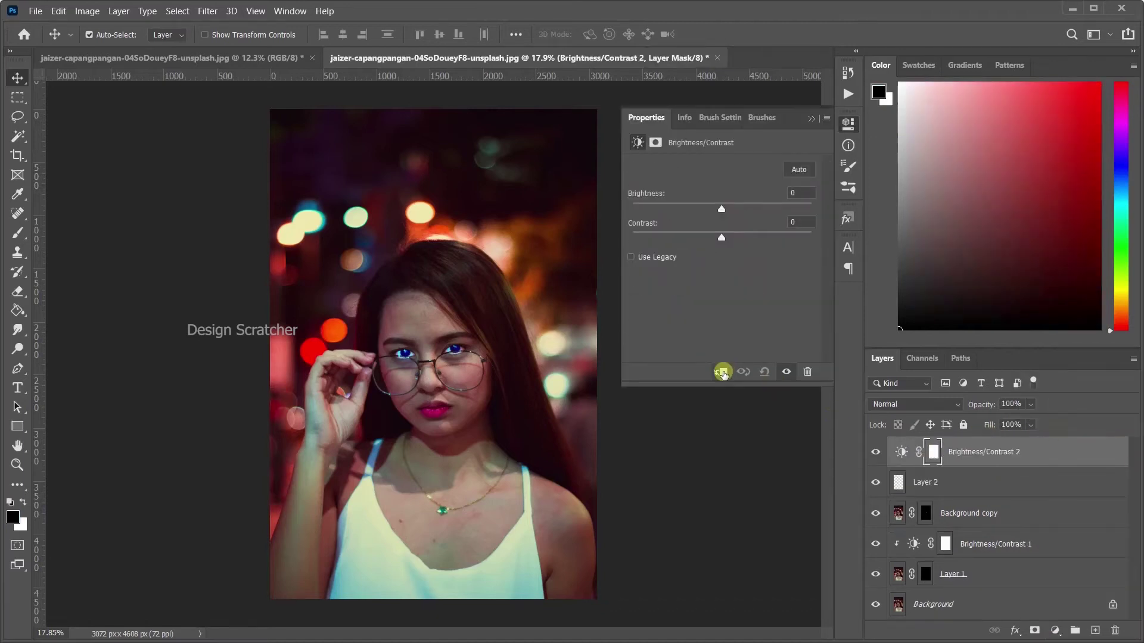
click(721, 372)
drag(721, 210, 797, 210)
mouse_move(726, 238)
mouse_down()
mouse_move(809, 237)
mouse_move(784, 213)
mouse_up()
Dial the iris adjustment back to brightness 63 and contrast 28.
scroll(409, 334, up, 2)
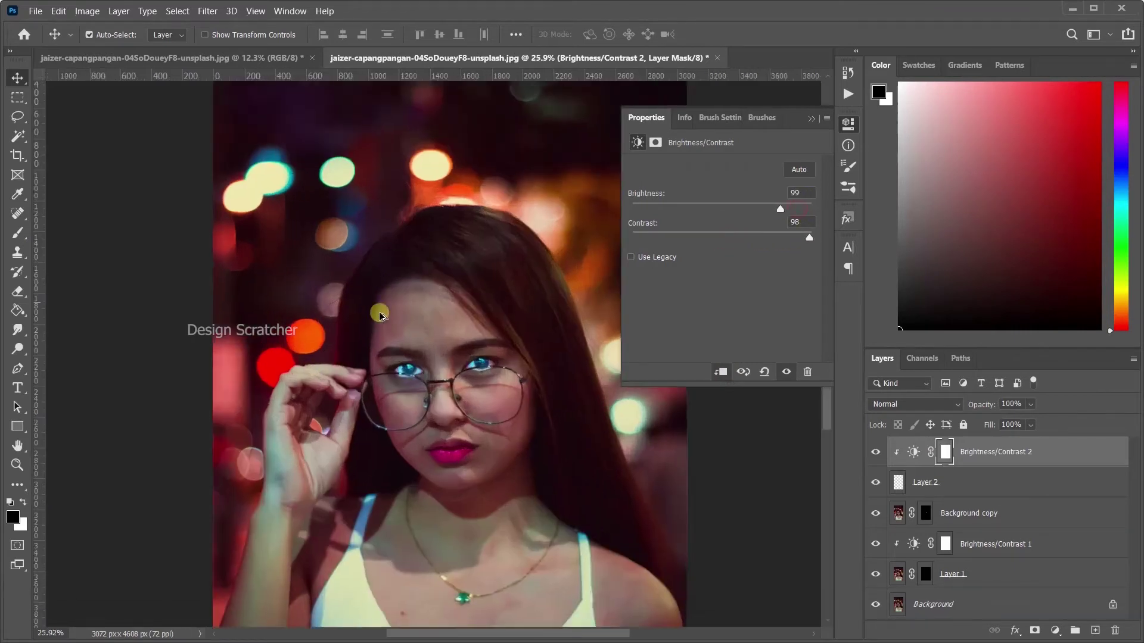
scroll(377, 311, up, 2)
scroll(449, 373, up, 1)
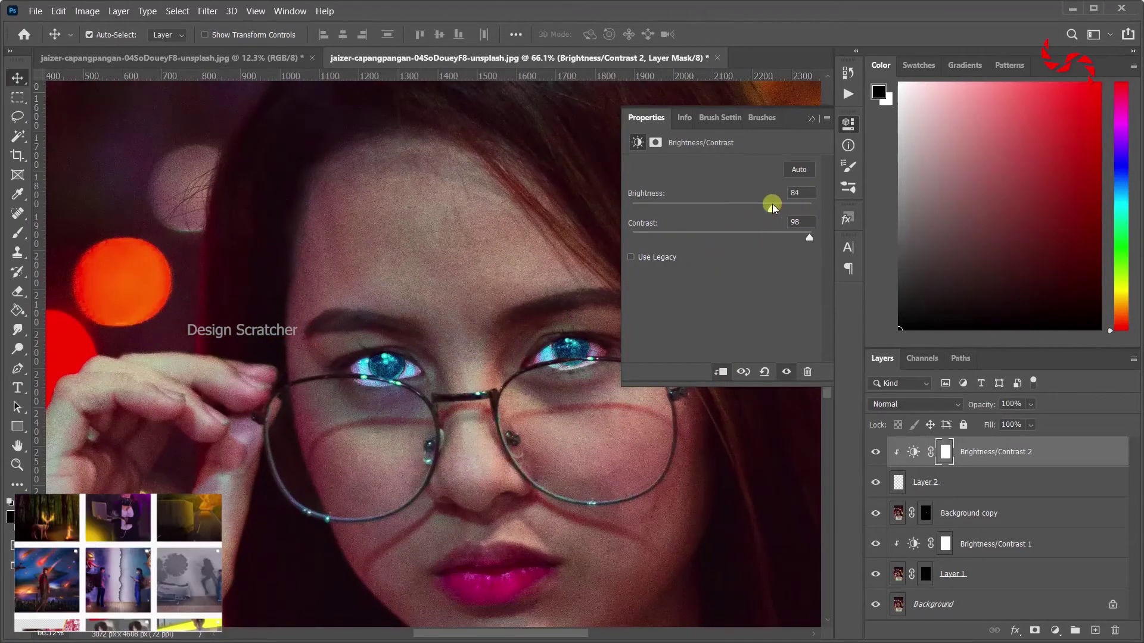
drag(780, 209, 758, 209)
drag(809, 238, 746, 237)
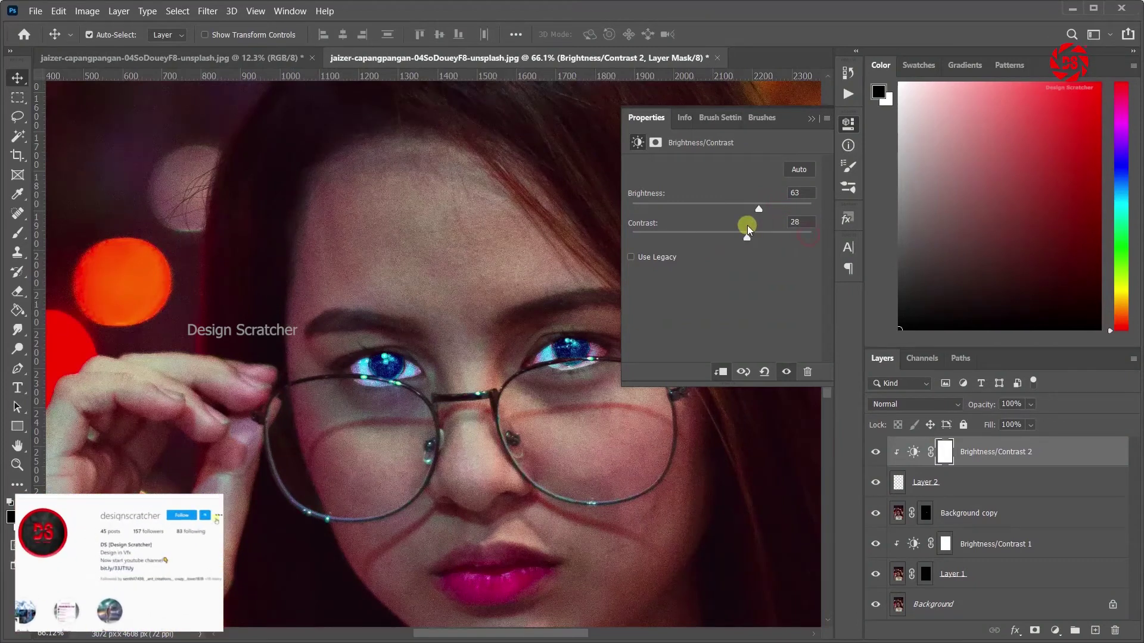
click(812, 120)
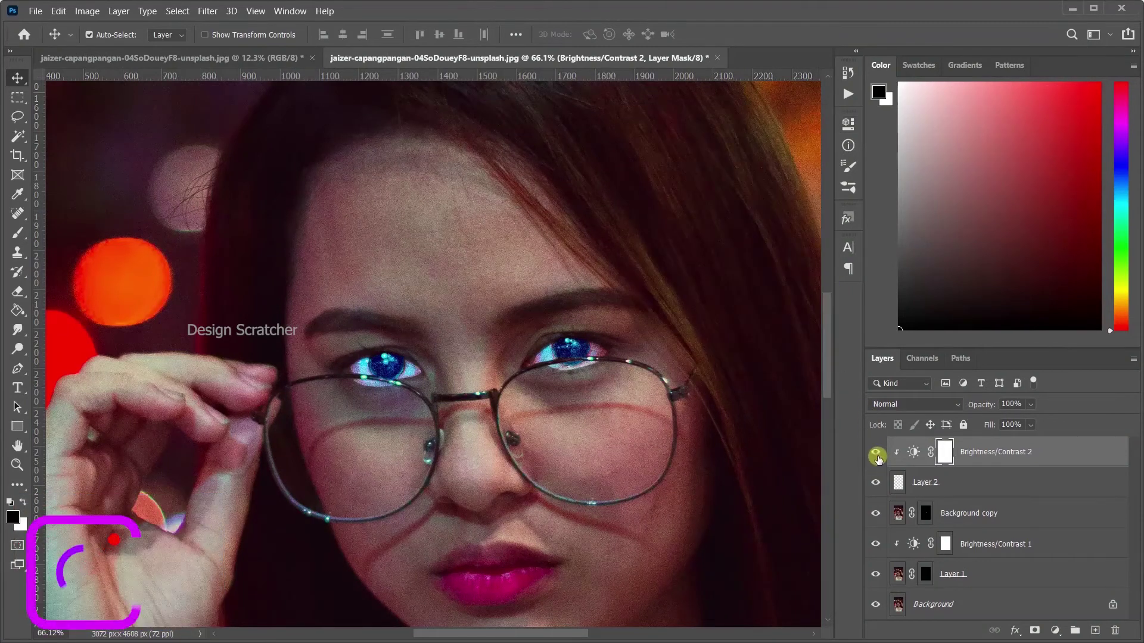
scroll(551, 429, down, 3)
scroll(855, 510, down, 2)
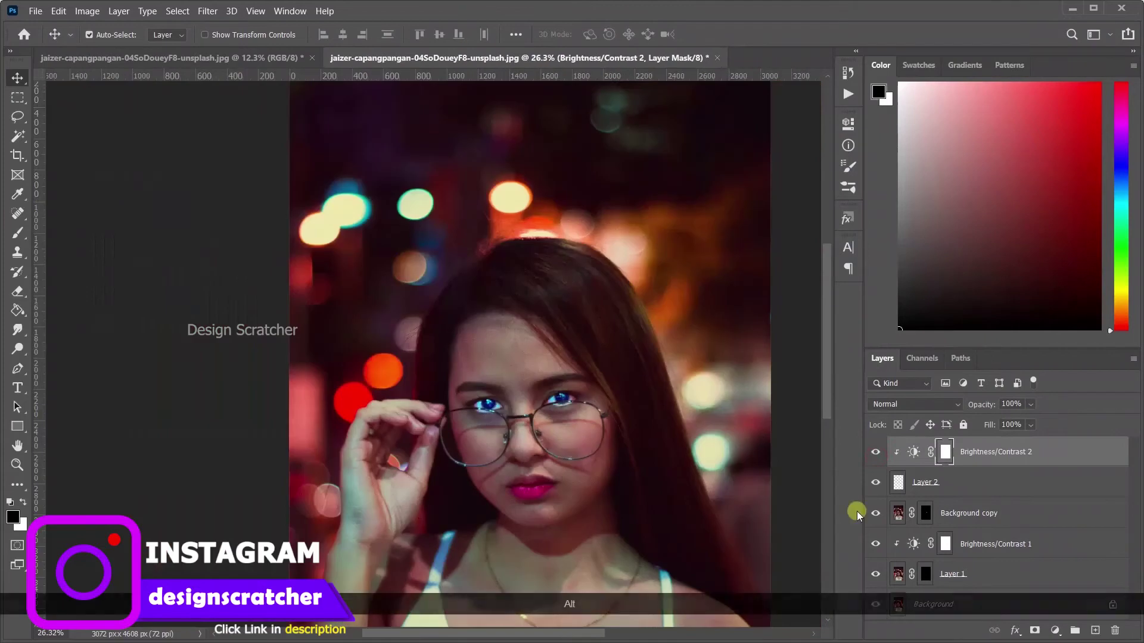
scroll(501, 454, down, 2)
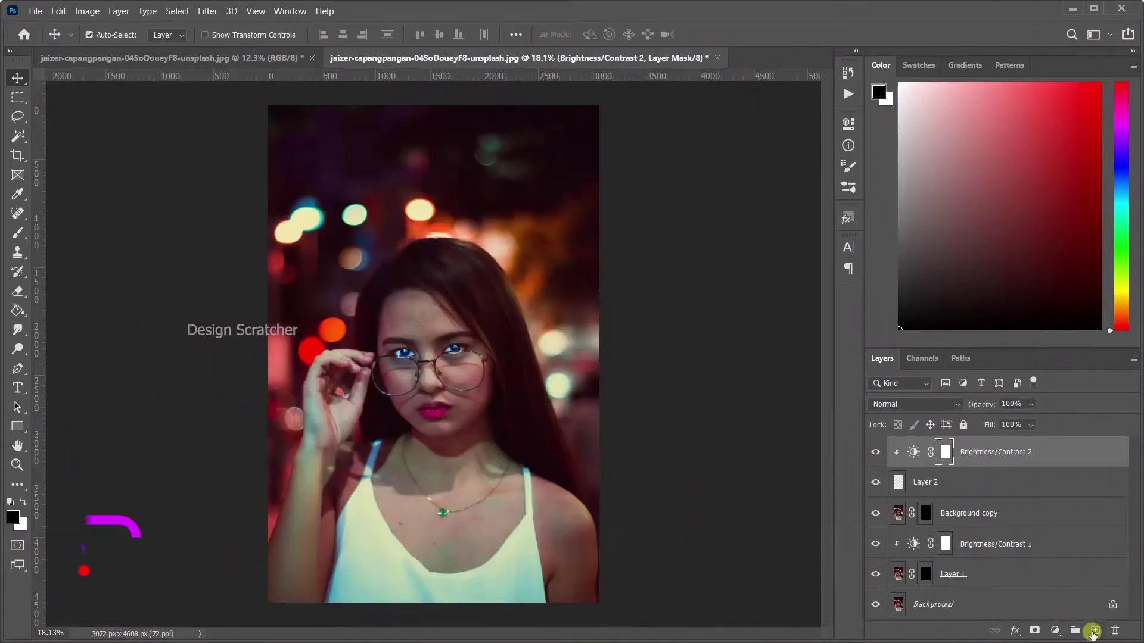
key(b)
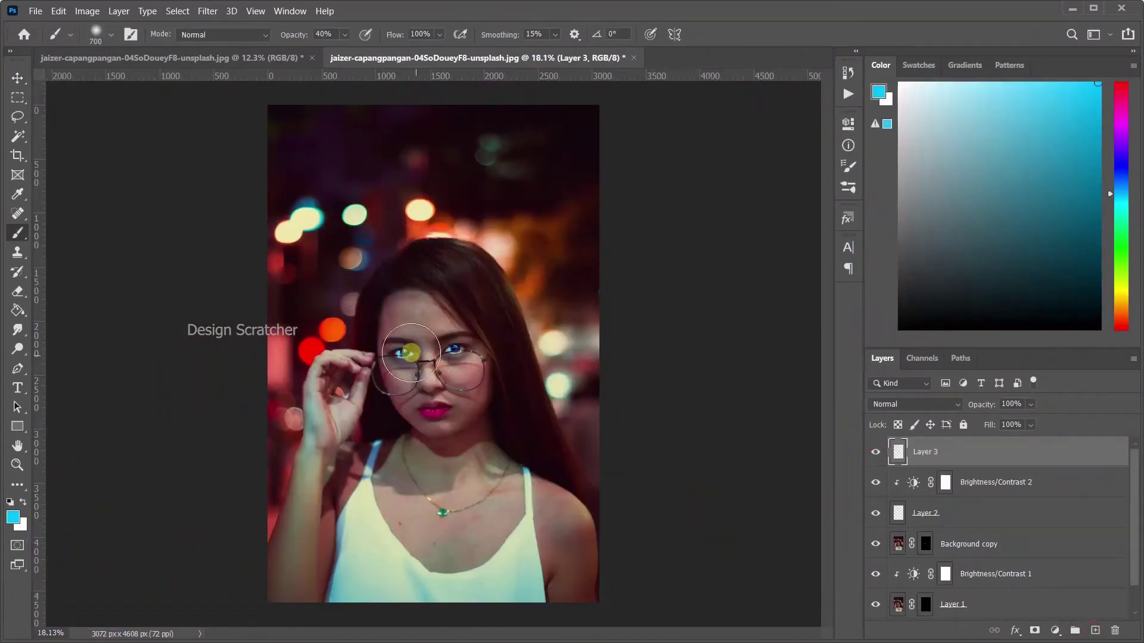
Dab a soft cyan glow on both eyes and set Layer 3 to 76% opacity, 90% fill.
click(402, 356)
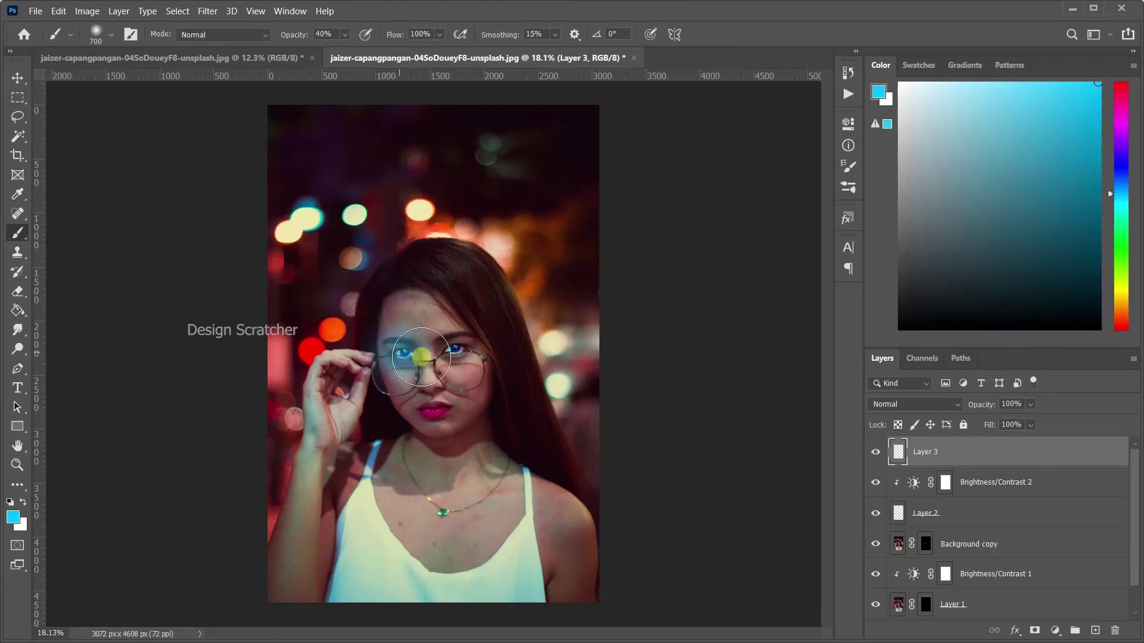
click(452, 353)
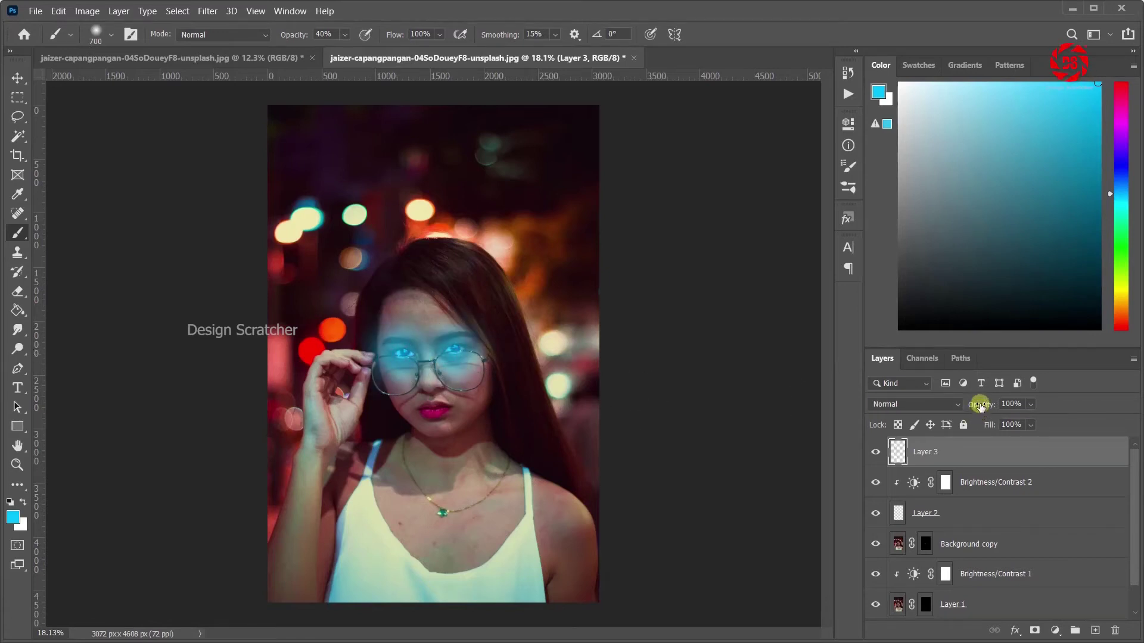
mouse_move(981, 406)
mouse_down()
mouse_move(958, 403)
mouse_move(984, 427)
mouse_up()
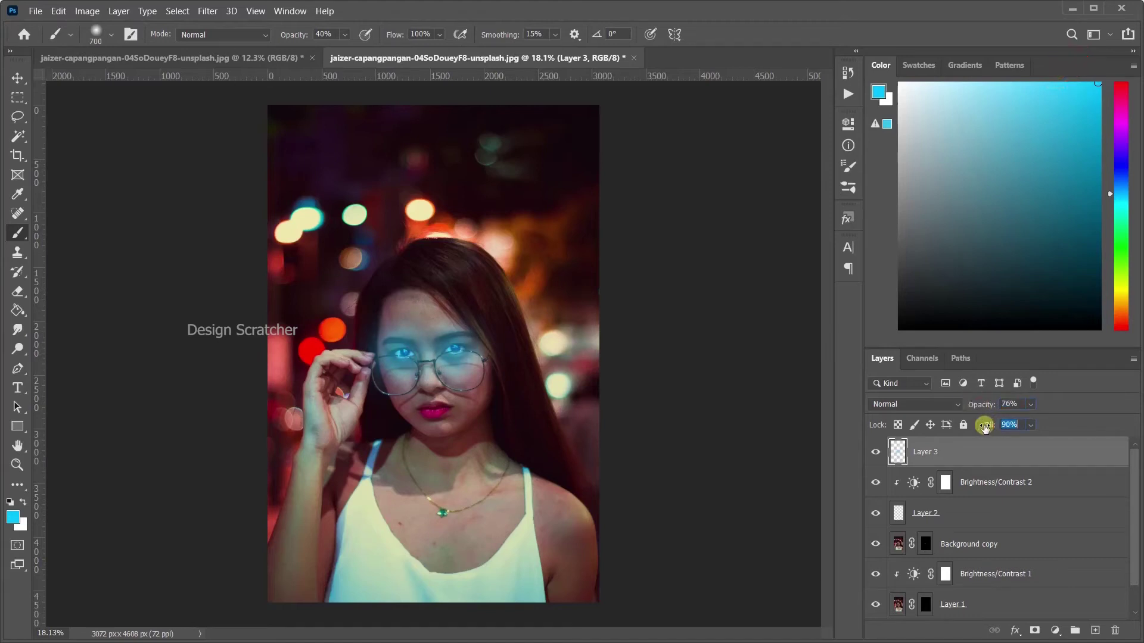
scroll(940, 575, down, 1)
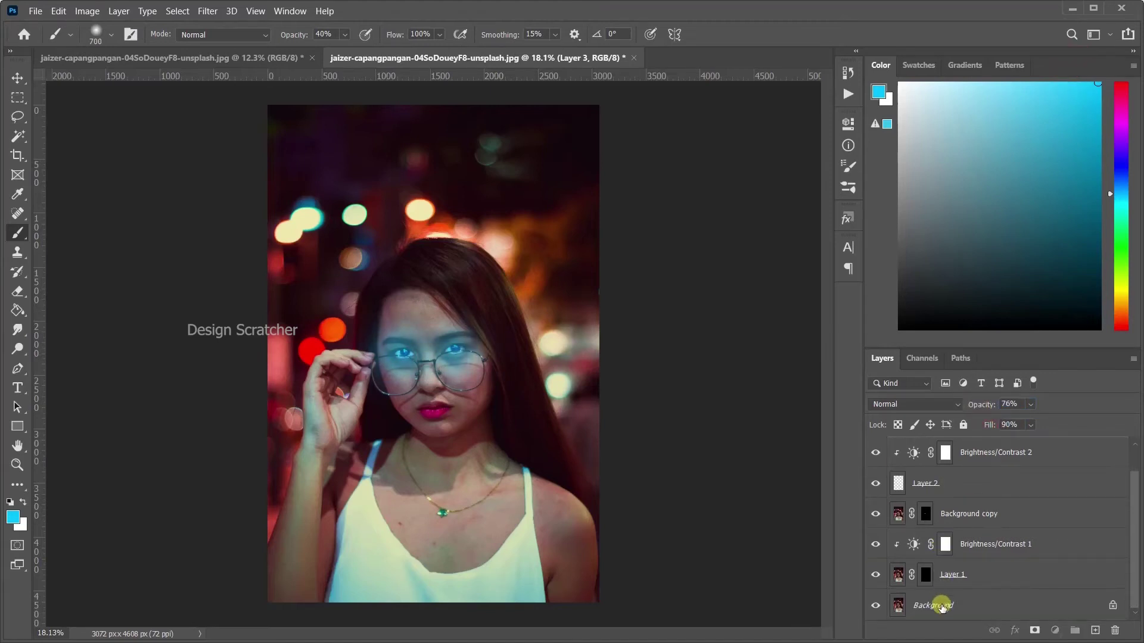
click(941, 606)
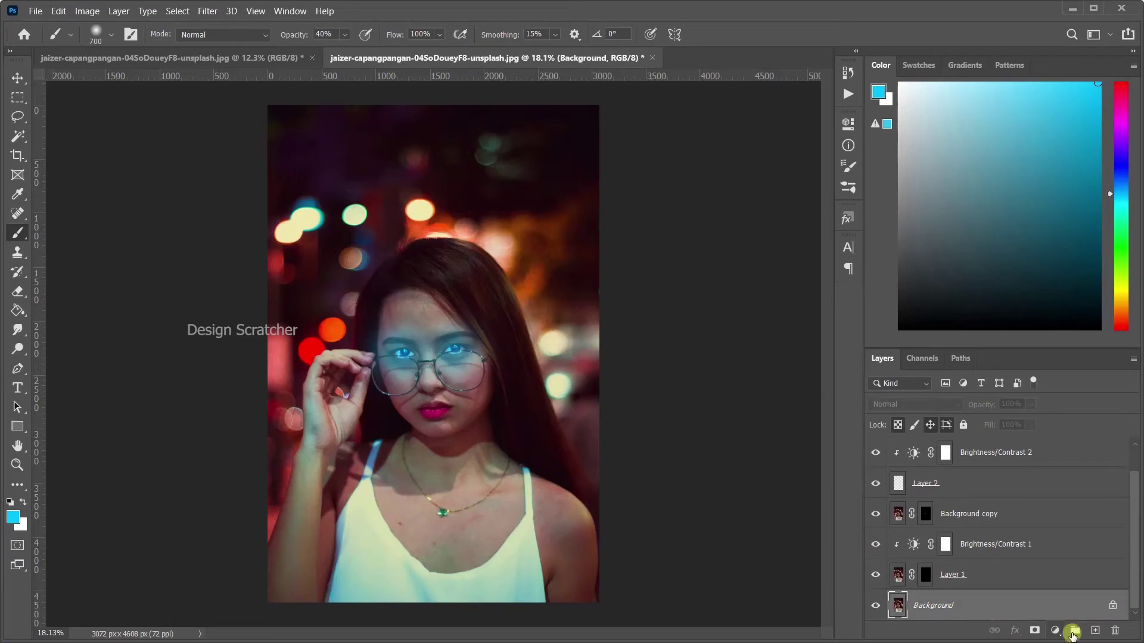
Add a Levels adjustment layer above the Background and adjust its white point and midtones.
click(1055, 630)
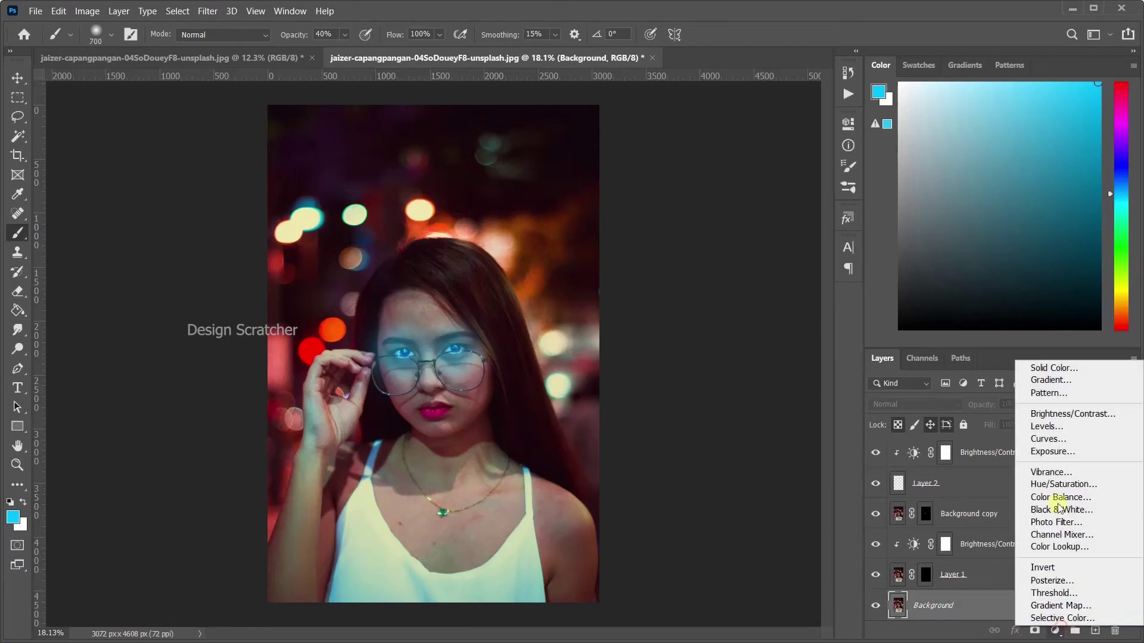
click(1047, 426)
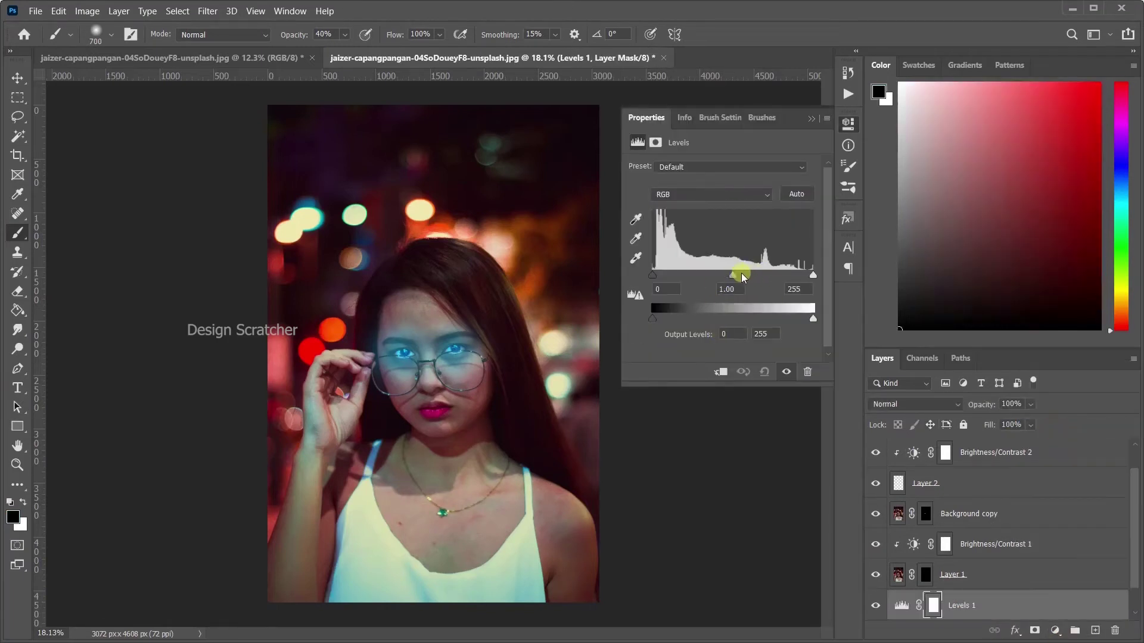
drag(812, 275, 813, 275)
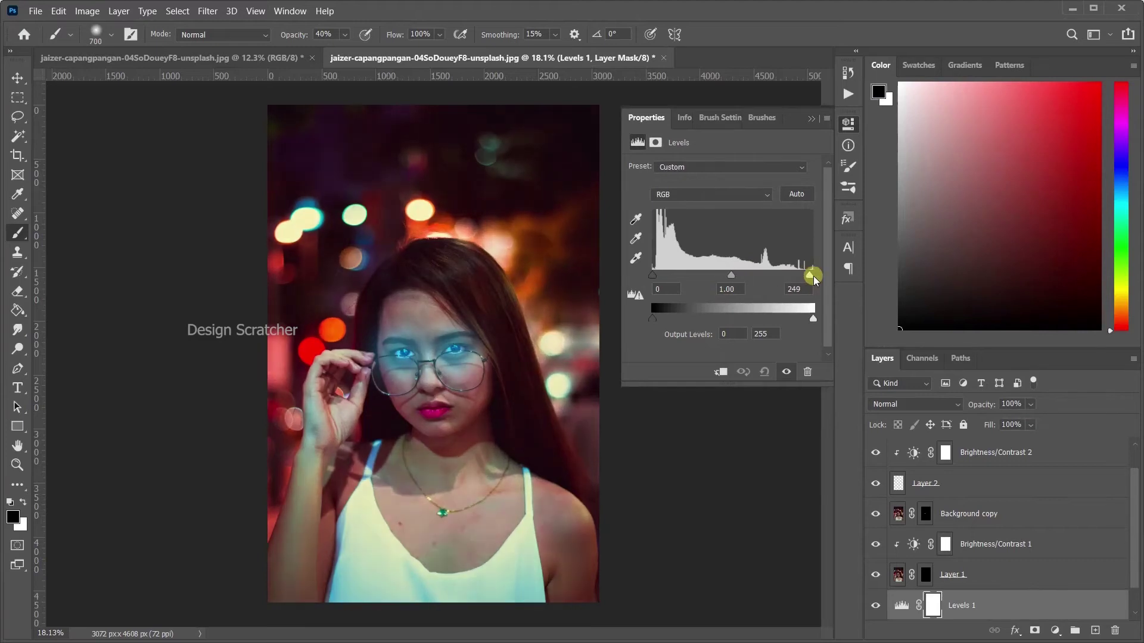
mouse_move(653, 275)
mouse_down()
mouse_move(684, 268)
mouse_move(650, 280)
mouse_up()
mouse_move(735, 280)
mouse_down()
mouse_move(721, 276)
mouse_move(759, 275)
mouse_move(743, 275)
mouse_up()
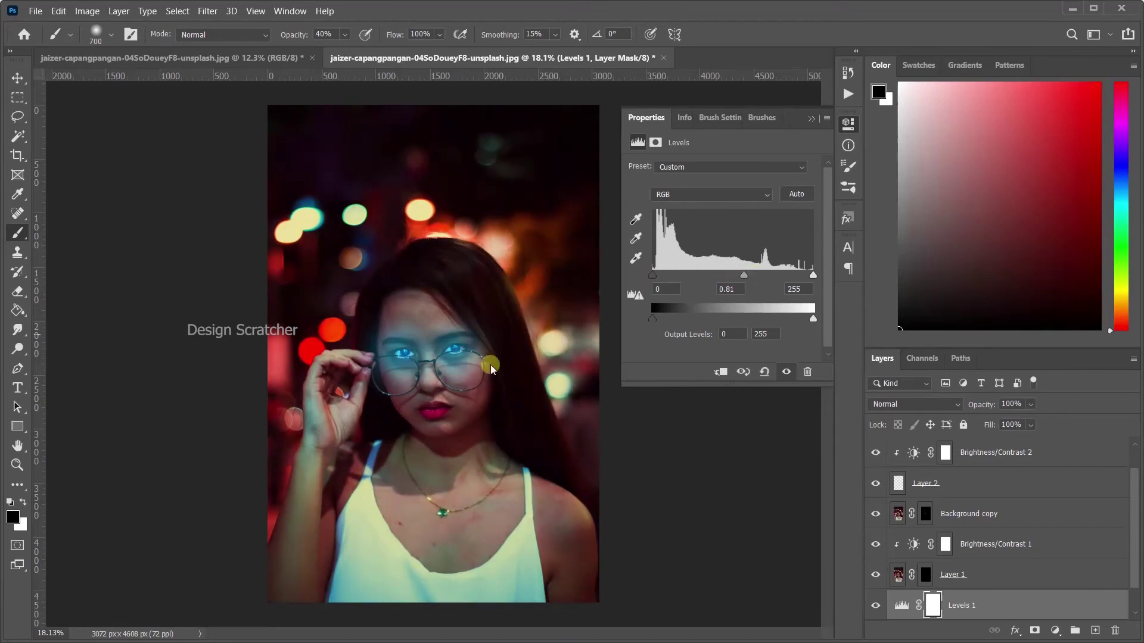
Raise the Levels black input to 15 and collapse the Levels properties.
scroll(461, 374, down, 3)
scroll(461, 374, up, 2)
scroll(462, 373, up, 2)
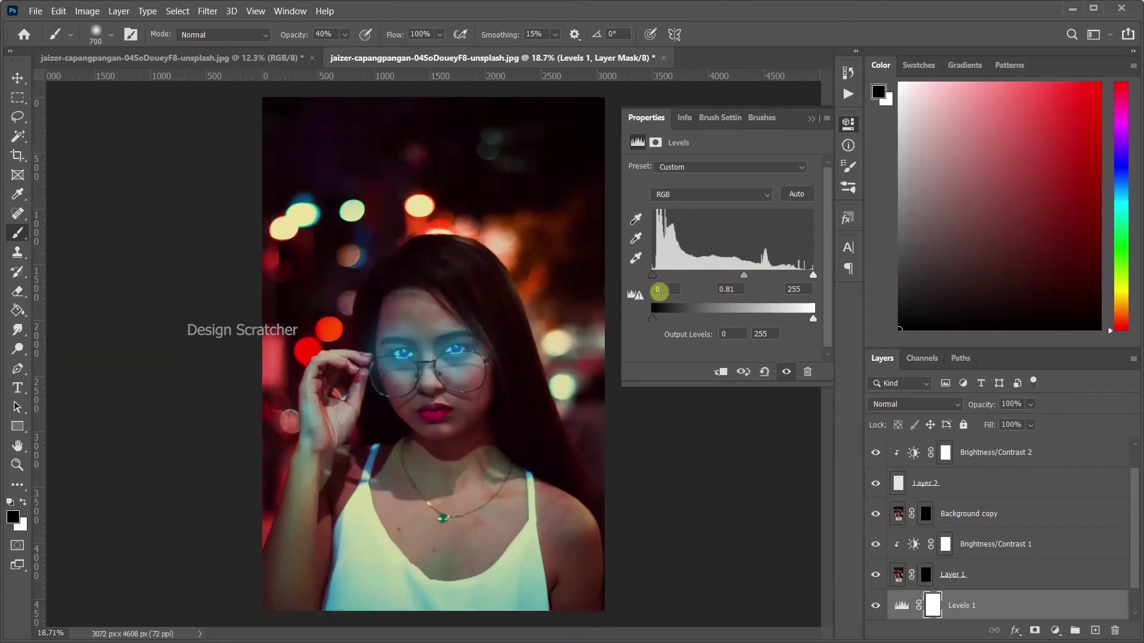
drag(652, 275, 661, 275)
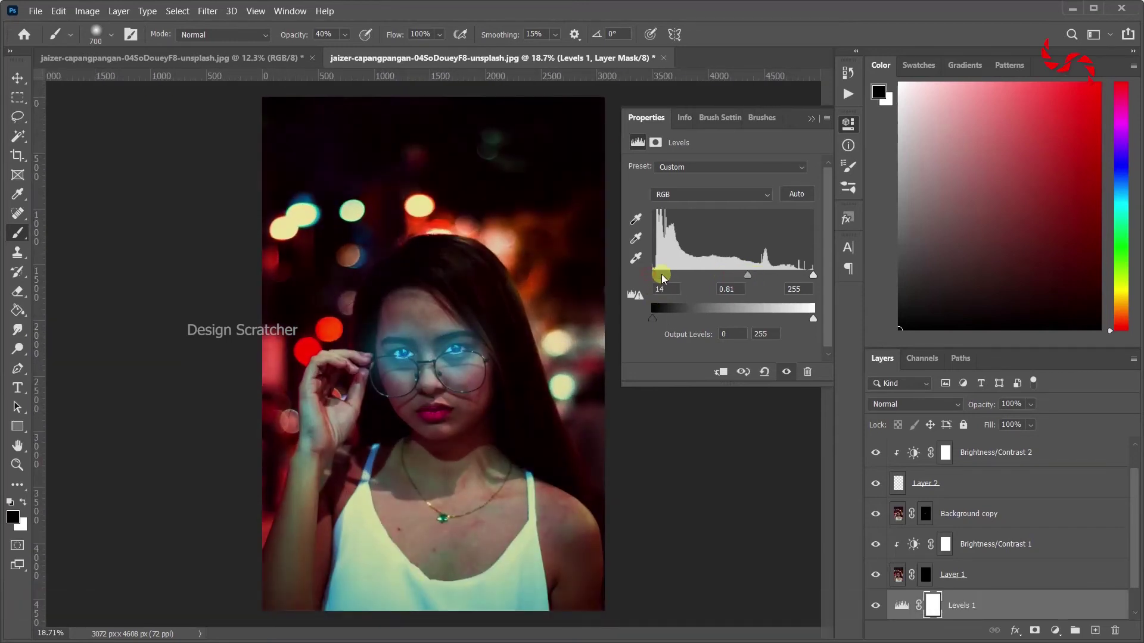
click(812, 117)
scroll(994, 514, down, 1)
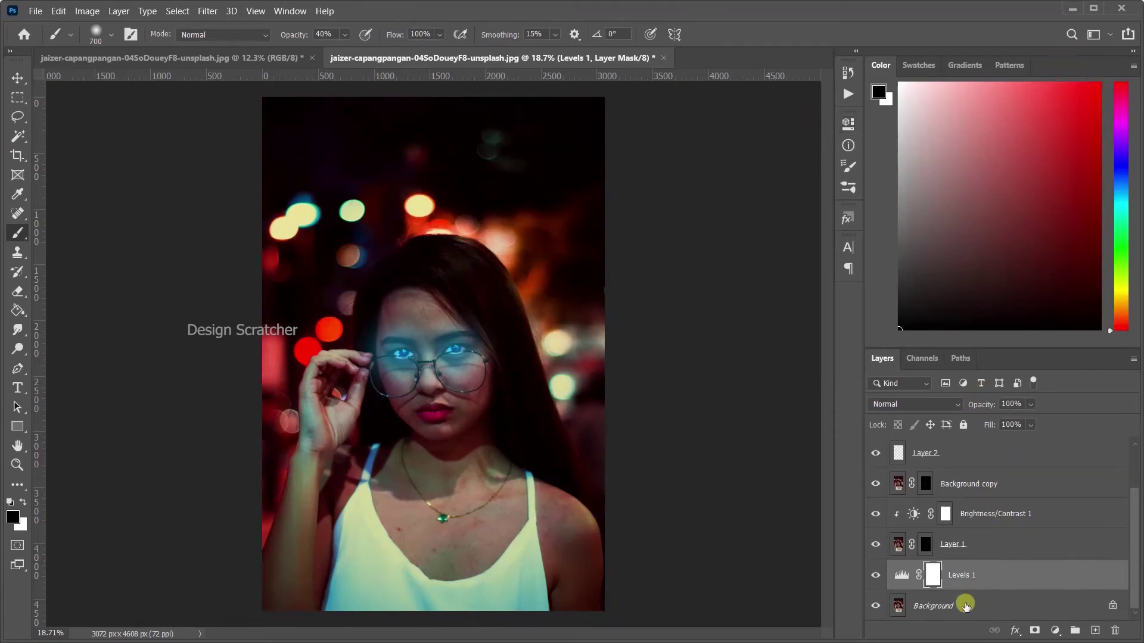
Duplicate the Background layer and group all layers into Group 1.
click(973, 607)
key(ctrl+j)
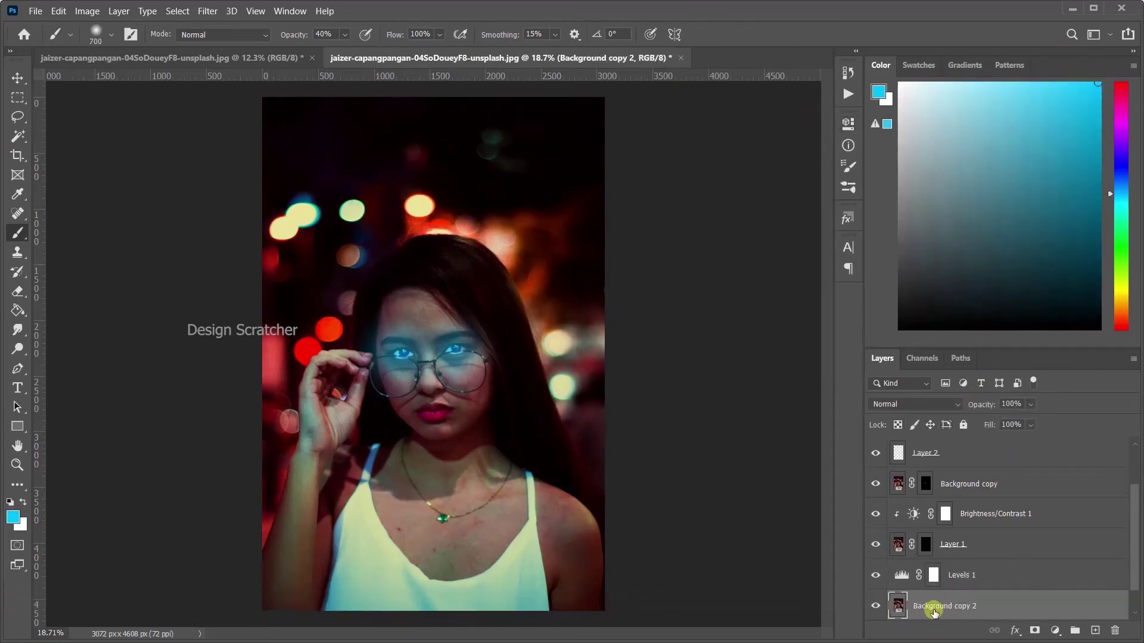
scroll(932, 604, down, 1)
click(875, 606)
scroll(953, 536, up, 3)
shift+click(974, 448)
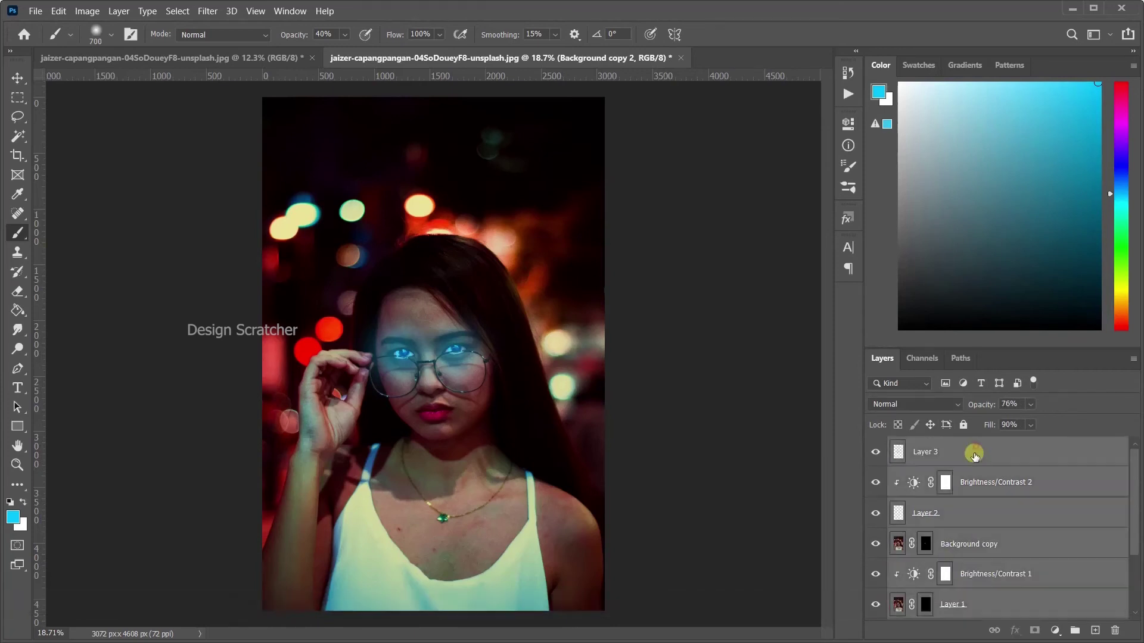
key(ctrl+g)
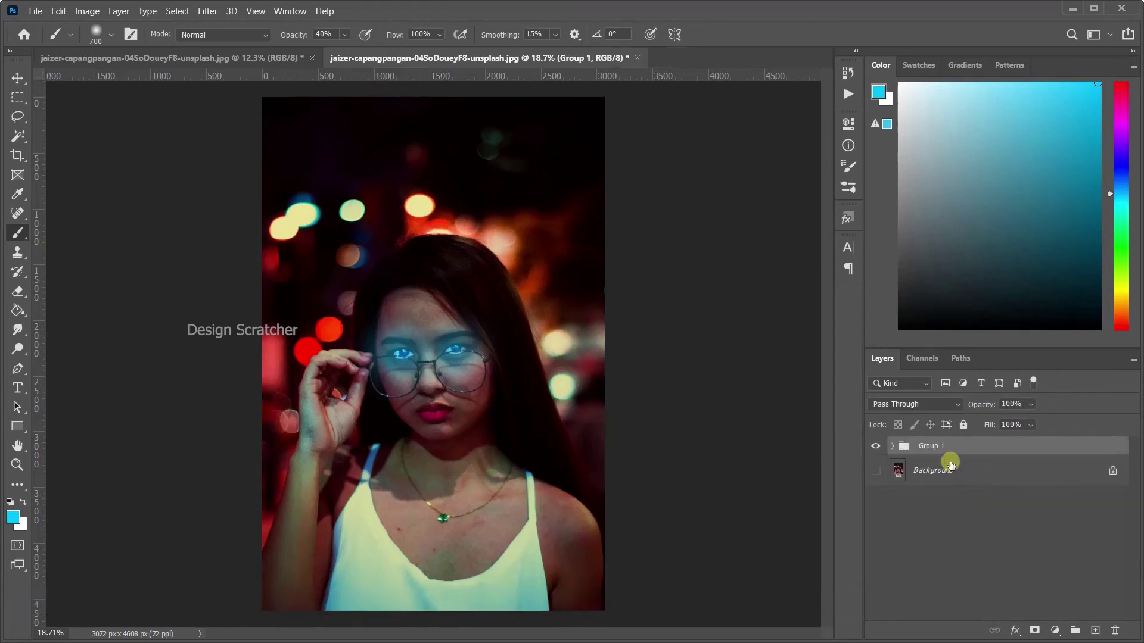
Duplicate Group 1, hide the original, and convert Group 1 copy to a smart object.
key(ctrl+j)
click(875, 464)
right_click(928, 451)
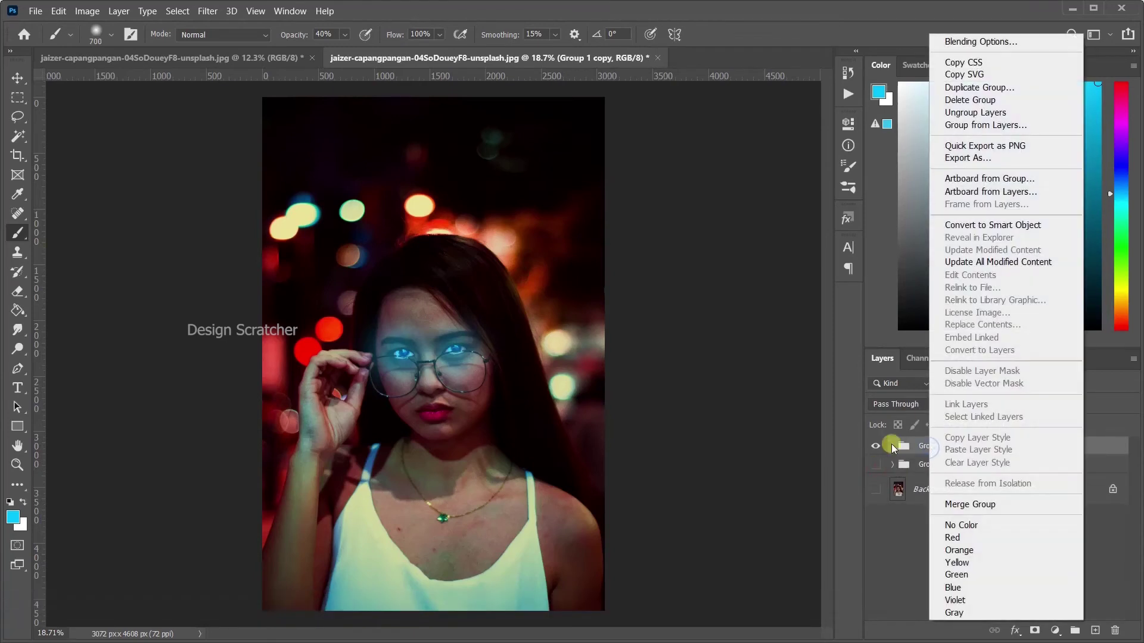
click(961, 225)
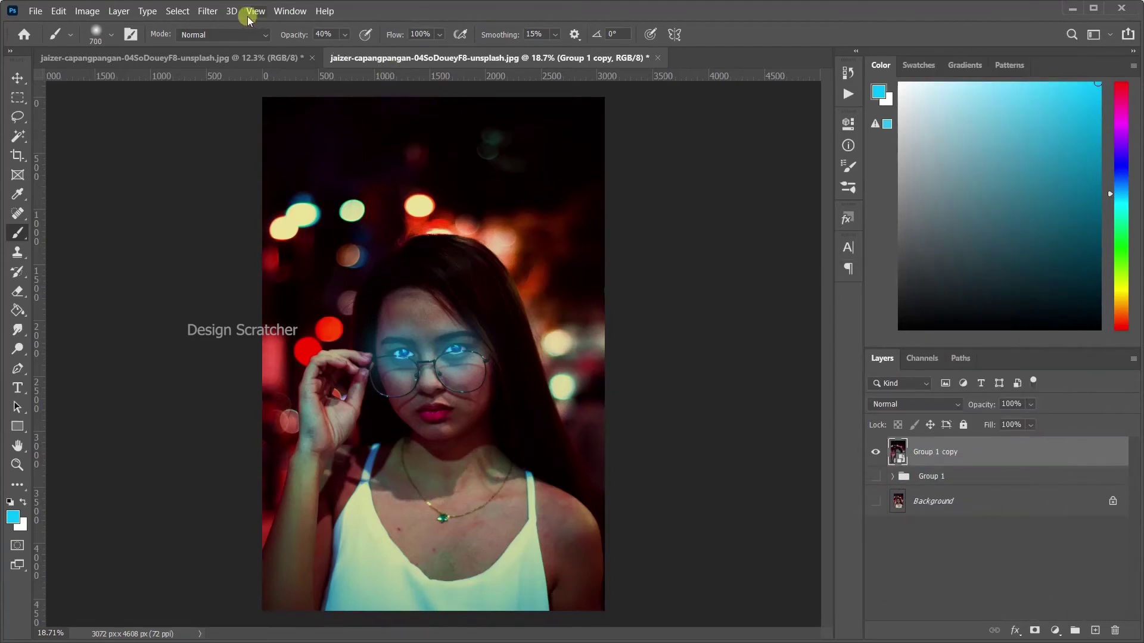
Launch the Camera Raw Filter from the Filter menu on the Group 1 copy layer.
click(208, 11)
mouse_move(216, 170)
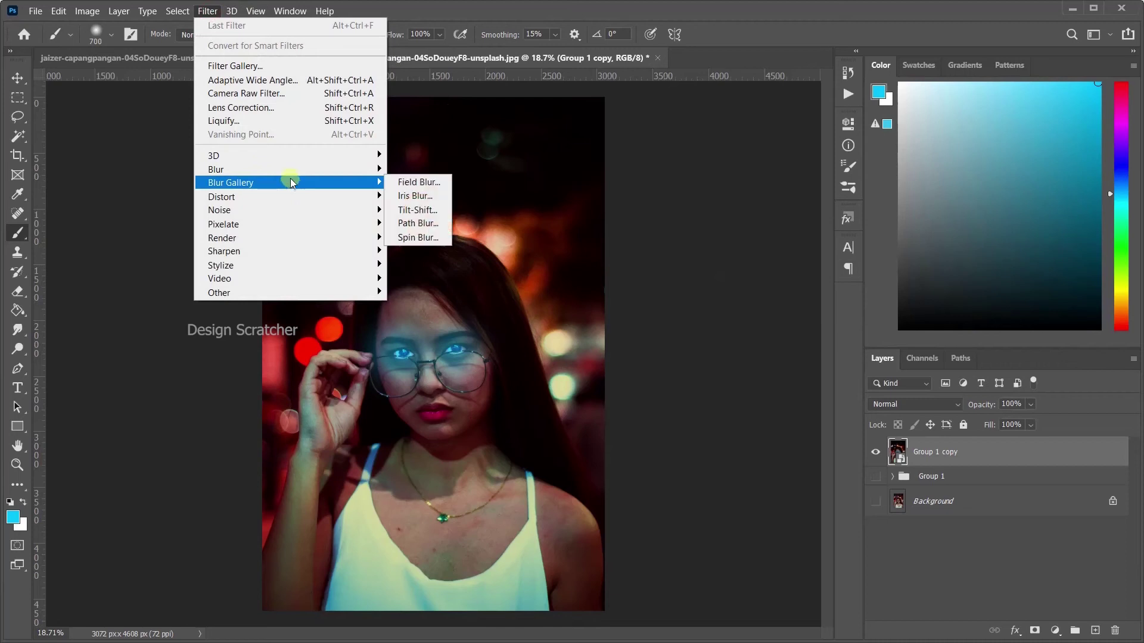
click(301, 102)
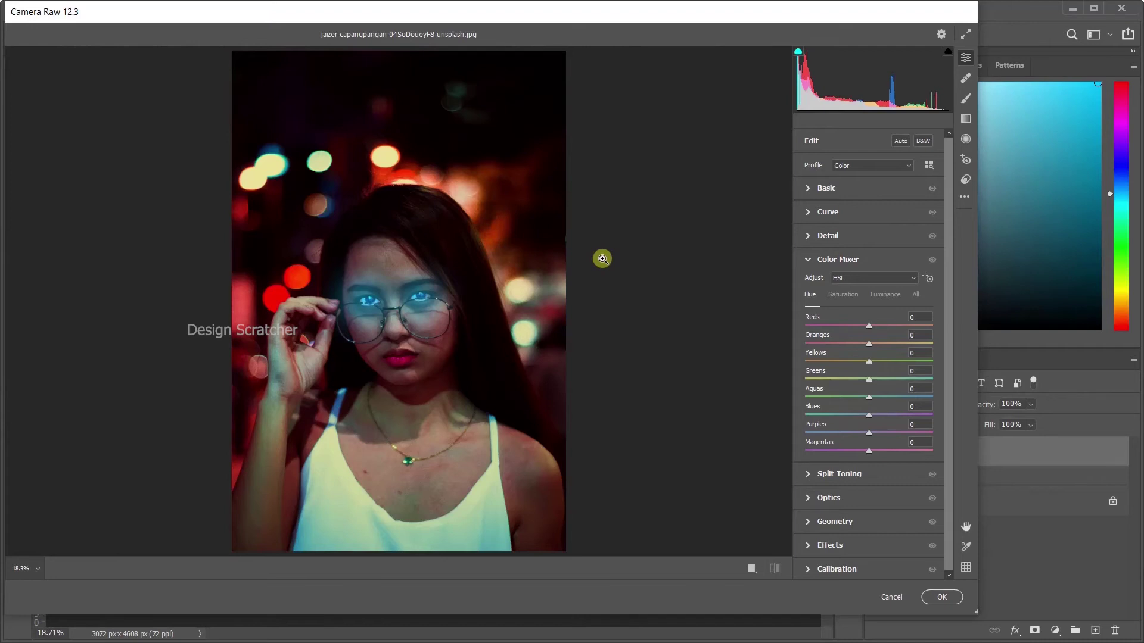
In the Basic panel, set Temperature to -16 and Tint to +27.
click(832, 188)
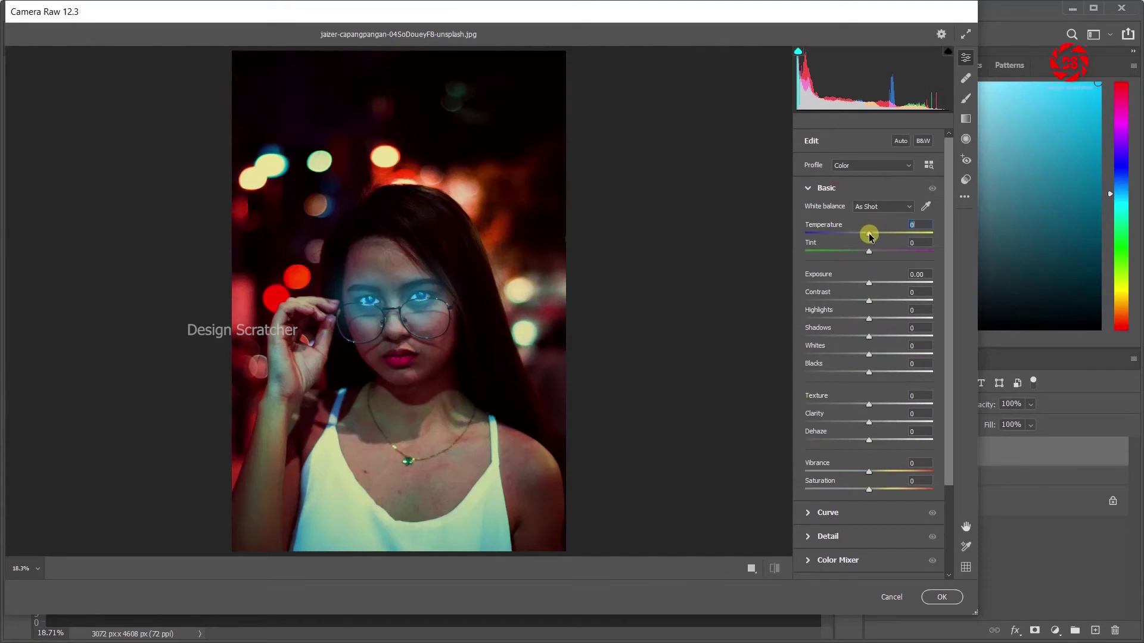
drag(868, 236, 859, 233)
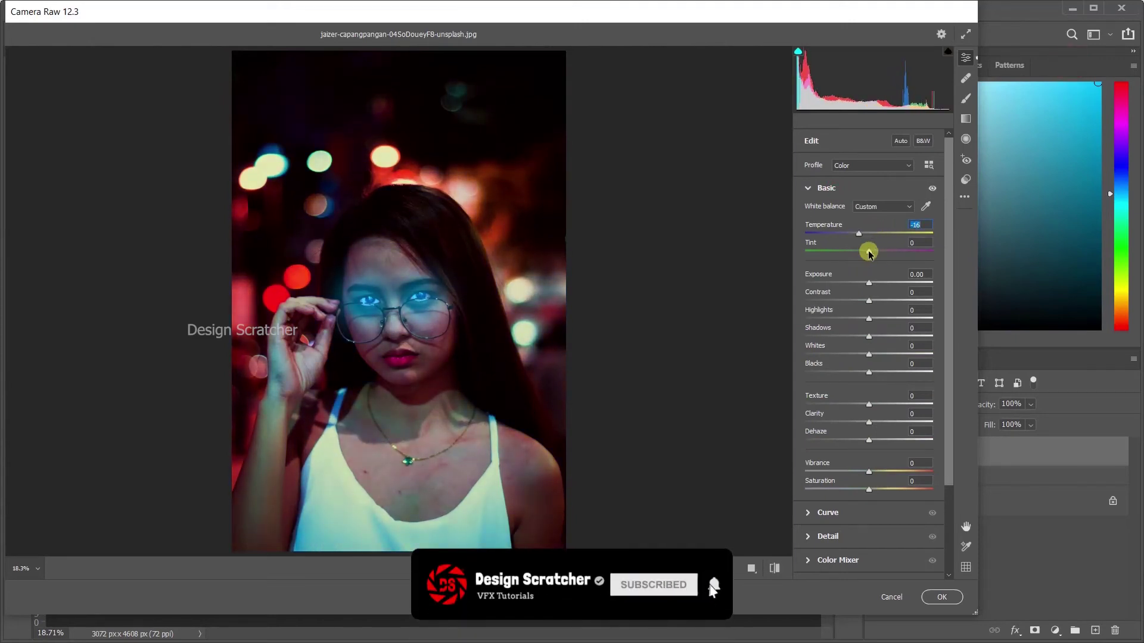
mouse_move(869, 253)
mouse_down()
mouse_move(886, 251)
mouse_move(864, 283)
mouse_move(898, 299)
mouse_move(868, 303)
mouse_move(870, 317)
mouse_move(904, 317)
mouse_move(869, 321)
mouse_move(887, 319)
mouse_move(874, 336)
mouse_move(892, 352)
mouse_move(855, 352)
mouse_move(912, 371)
mouse_move(865, 373)
mouse_move(902, 374)
mouse_move(891, 403)
mouse_move(906, 403)
mouse_move(861, 422)
mouse_move(874, 442)
mouse_move(909, 440)
mouse_move(887, 441)
mouse_move(894, 471)
mouse_move(859, 471)
mouse_move(893, 487)
mouse_move(882, 486)
mouse_up()
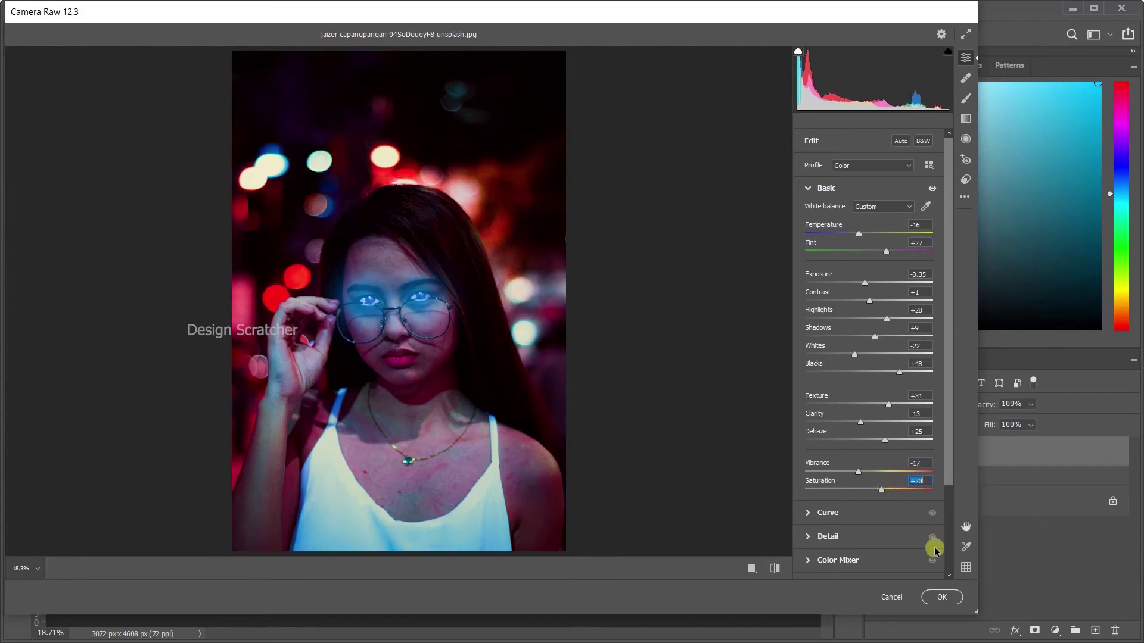
Lower the RGB tone curve white point to 238, then work through the red, green and blue channel curves.
click(828, 512)
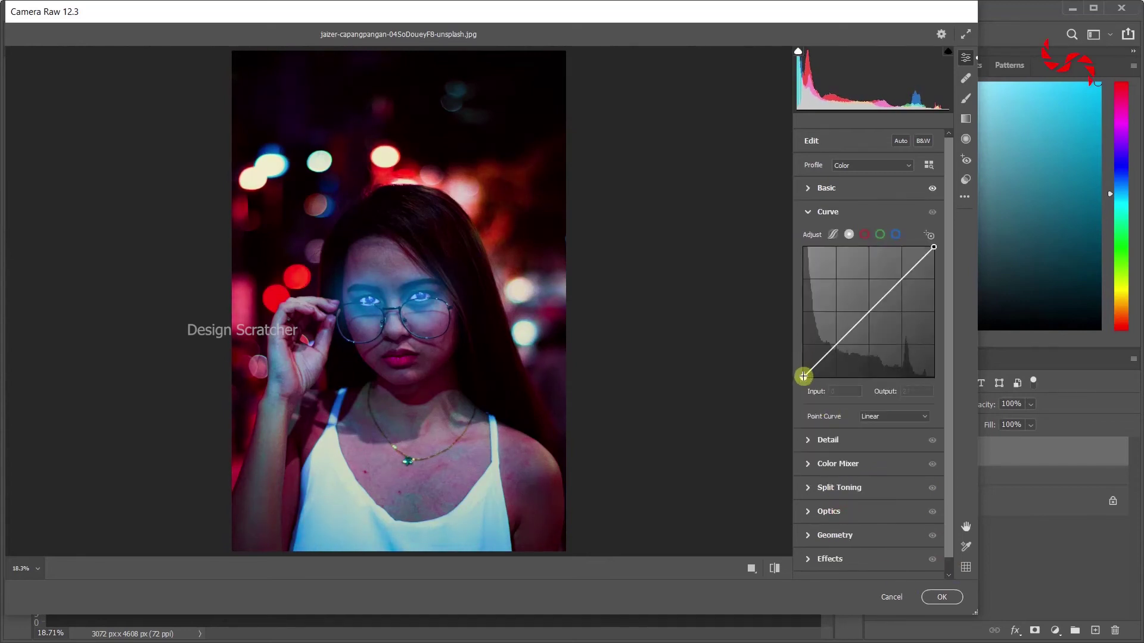
mouse_move(804, 377)
mouse_down()
mouse_move(817, 378)
mouse_move(805, 377)
mouse_up()
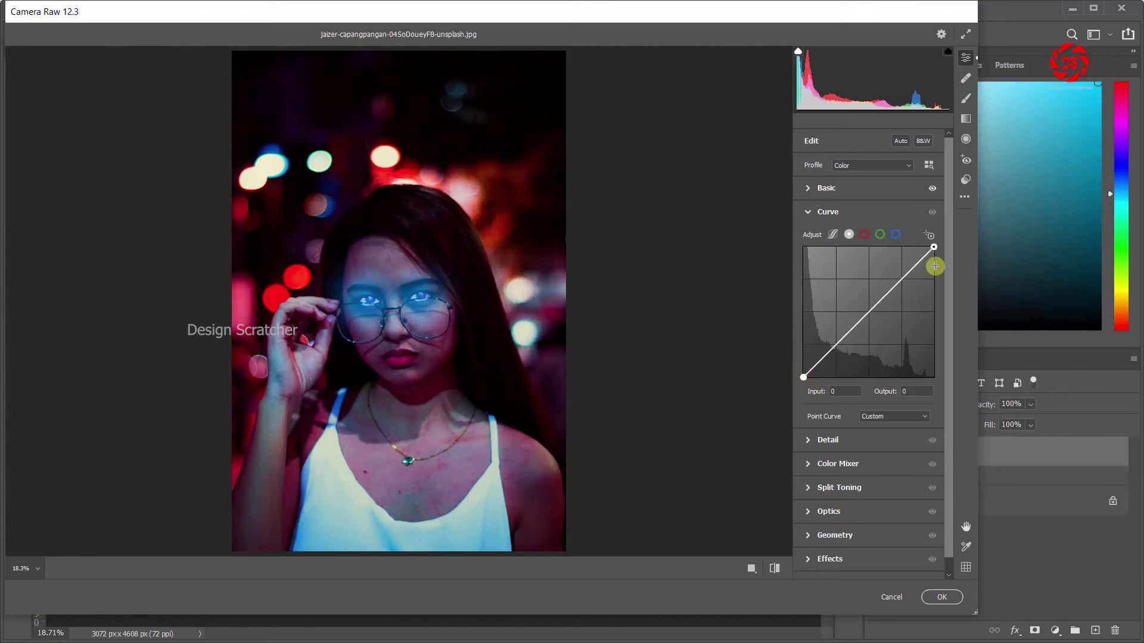
mouse_move(933, 247)
mouse_down()
mouse_move(944, 255)
mouse_move(933, 258)
mouse_up()
click(864, 234)
click(880, 234)
click(895, 234)
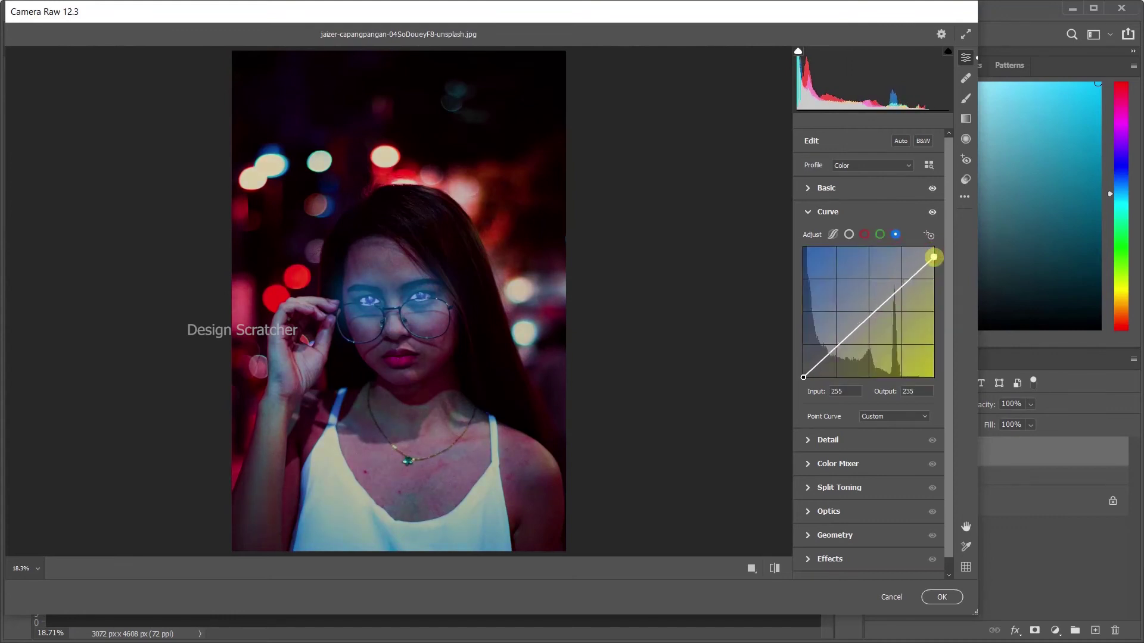
Shift the HSL hues: Reds -20, Oranges up, Yellows down, Blues +10, Purples -12, Magentas +28.
click(838, 464)
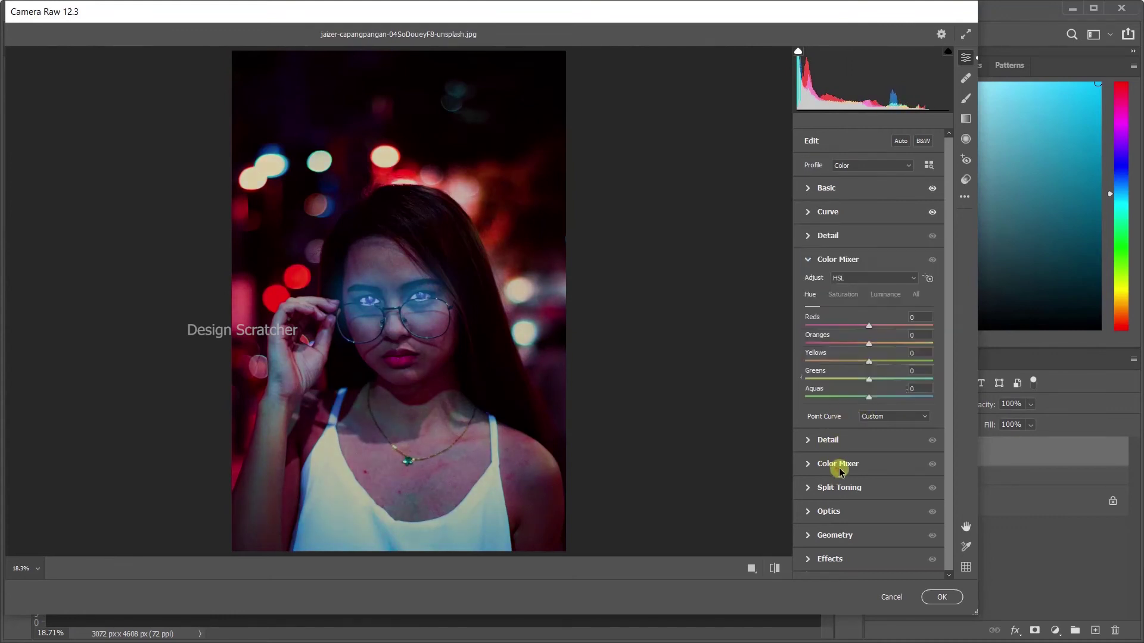
drag(869, 326, 850, 329)
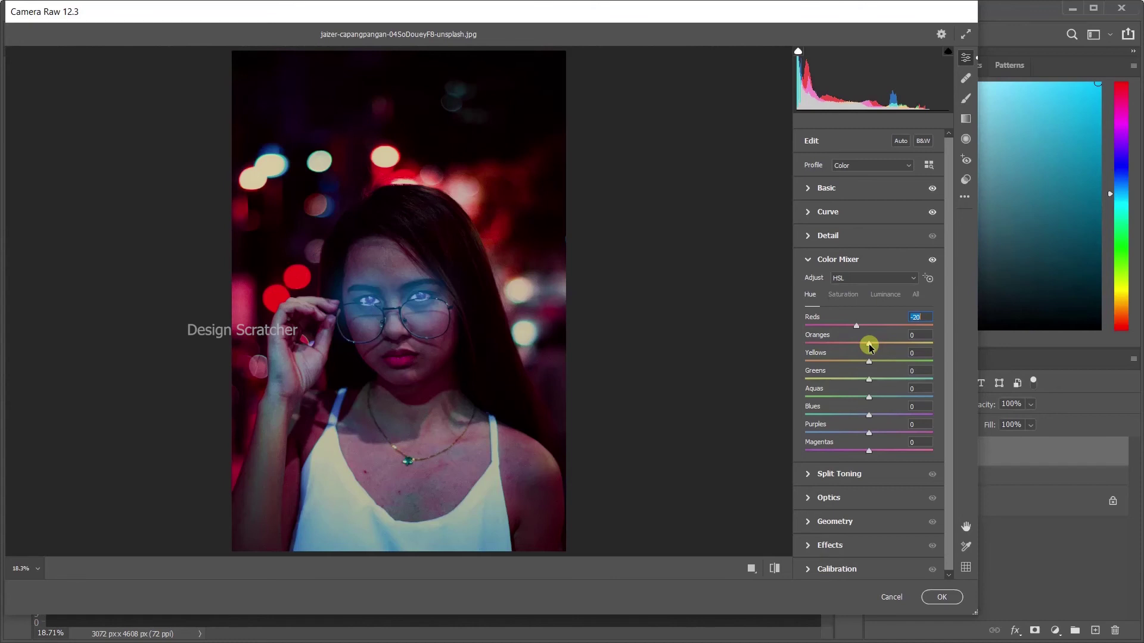
drag(870, 349, 871, 343)
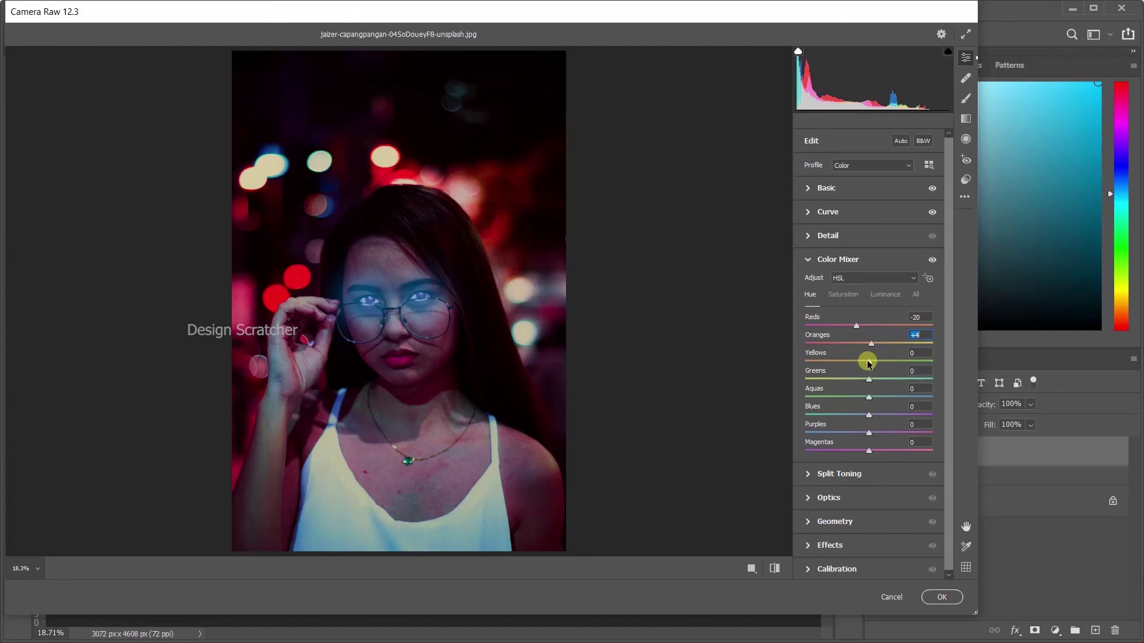
drag(867, 363, 851, 365)
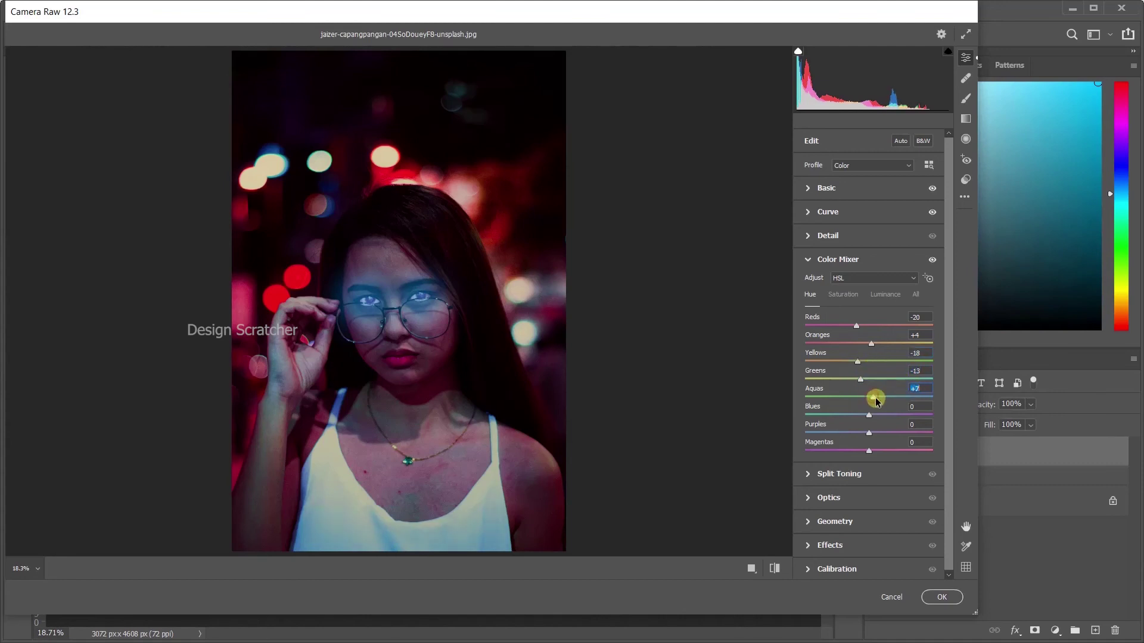
drag(840, 415, 871, 411)
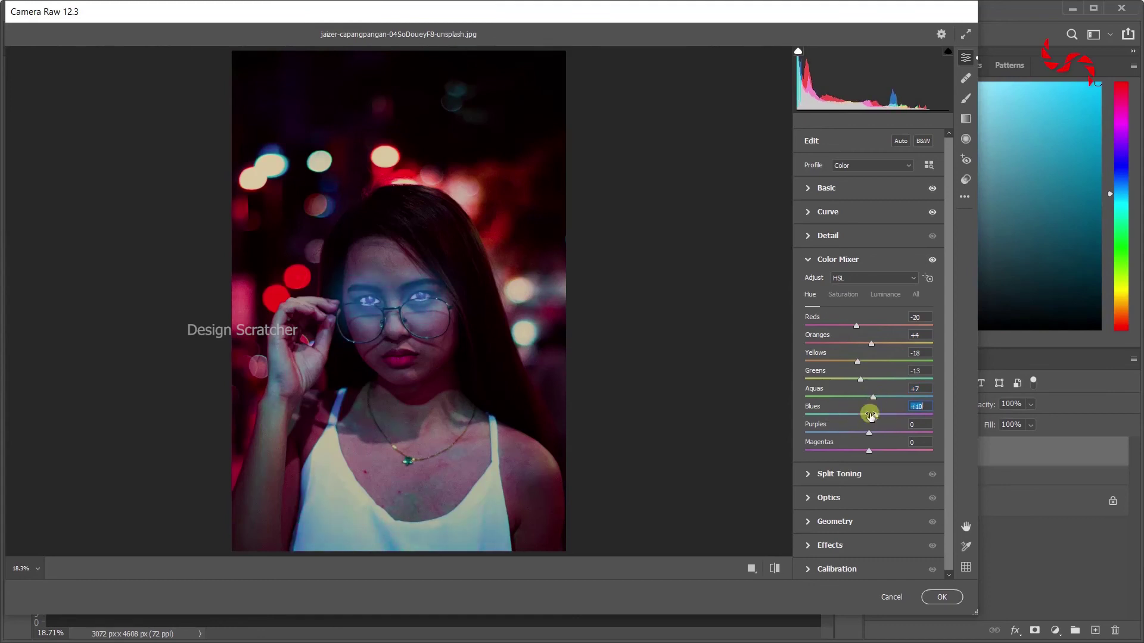
drag(862, 430, 906, 452)
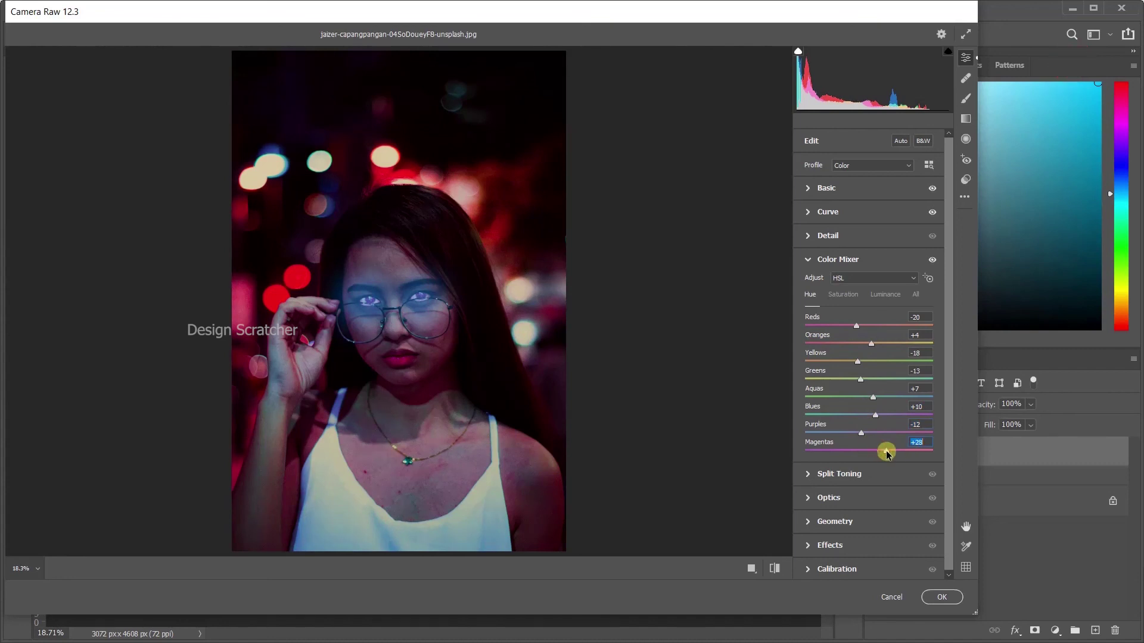
Expand the Effects, Optics and Split Toning sections in Camera Raw.
click(849, 546)
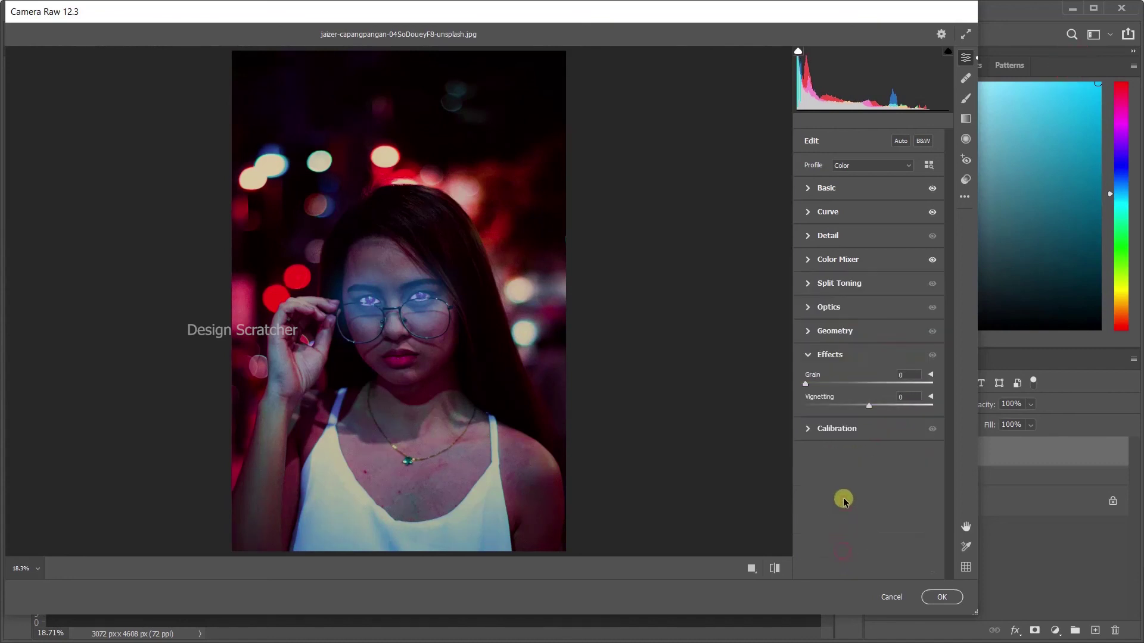
click(832, 310)
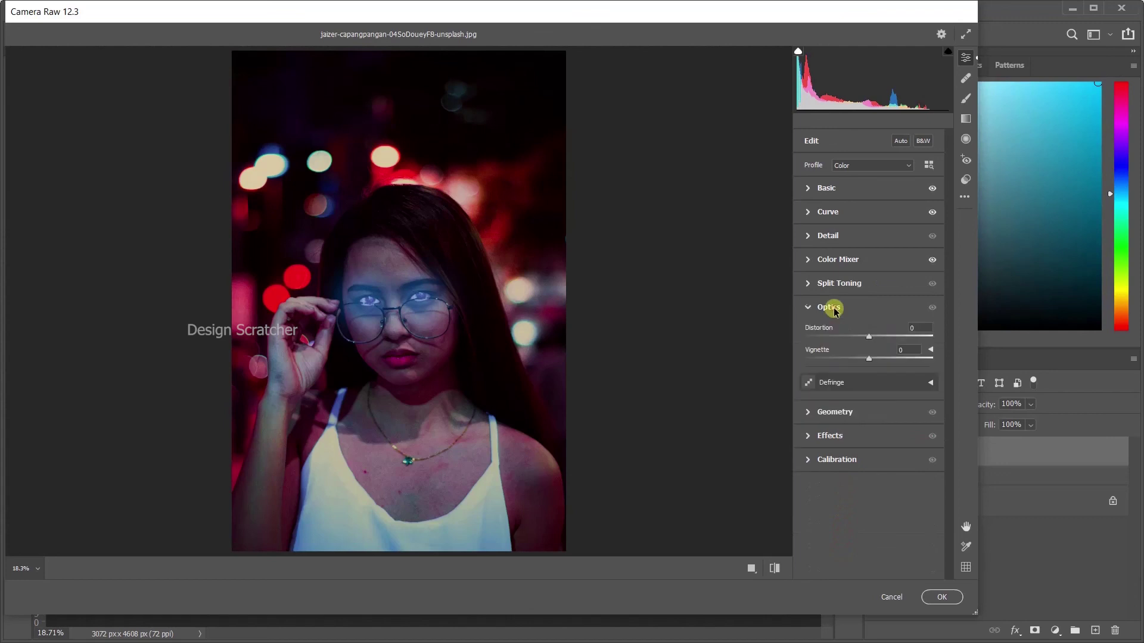
click(841, 287)
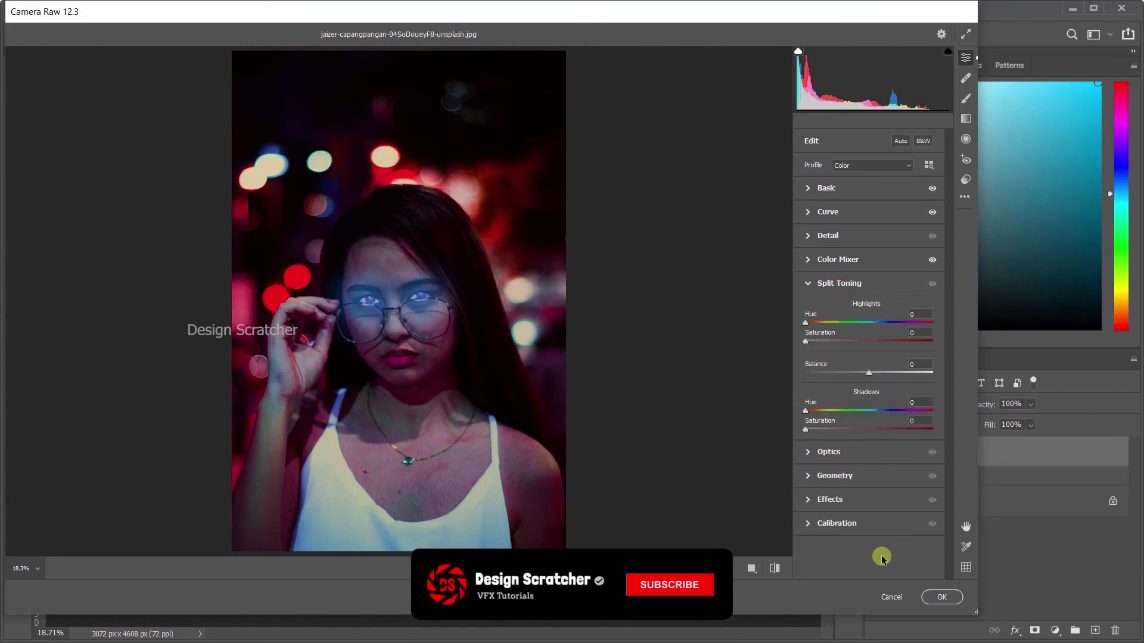